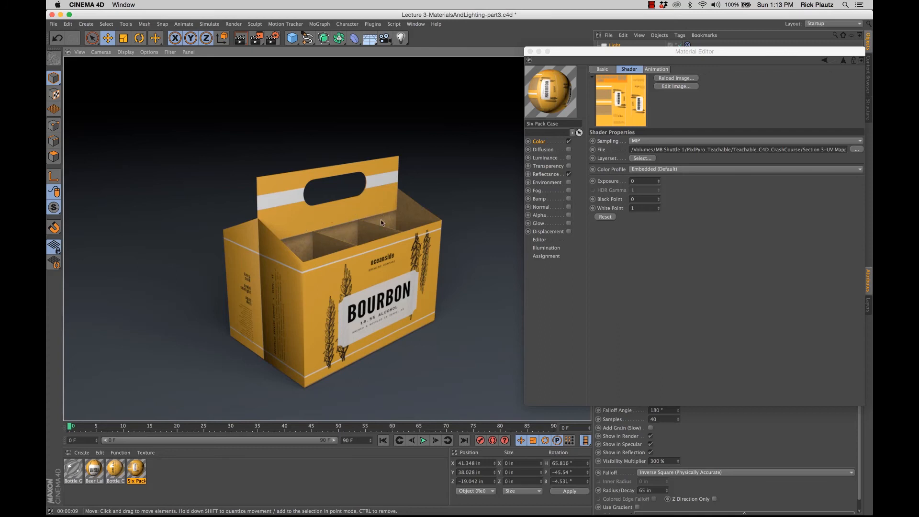
Switch to Photoshop and, in the SixPackCase_Texture.psd layers, collapse the Wraparound 1 group and expand the Handle 2 group
{"action": "mouse_move", "coordinate": [421, 513]}
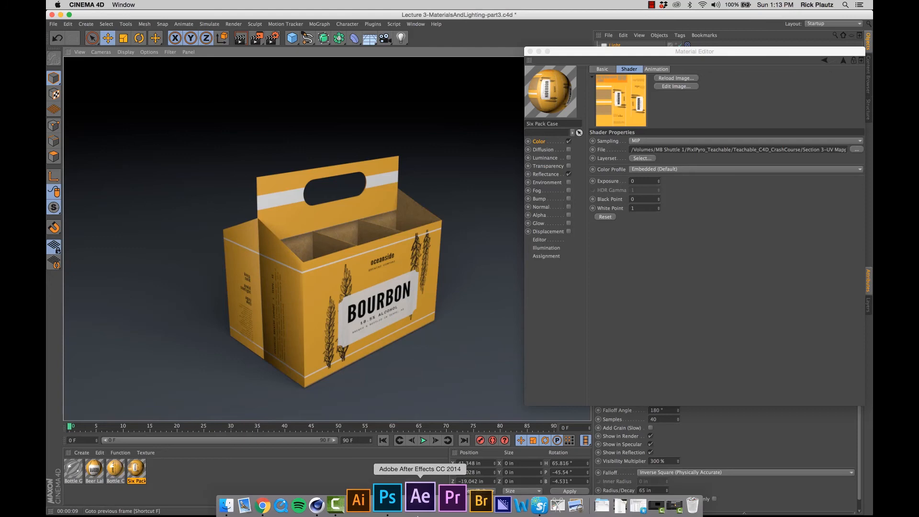
{"action": "left_click", "coordinate": [401, 502]}
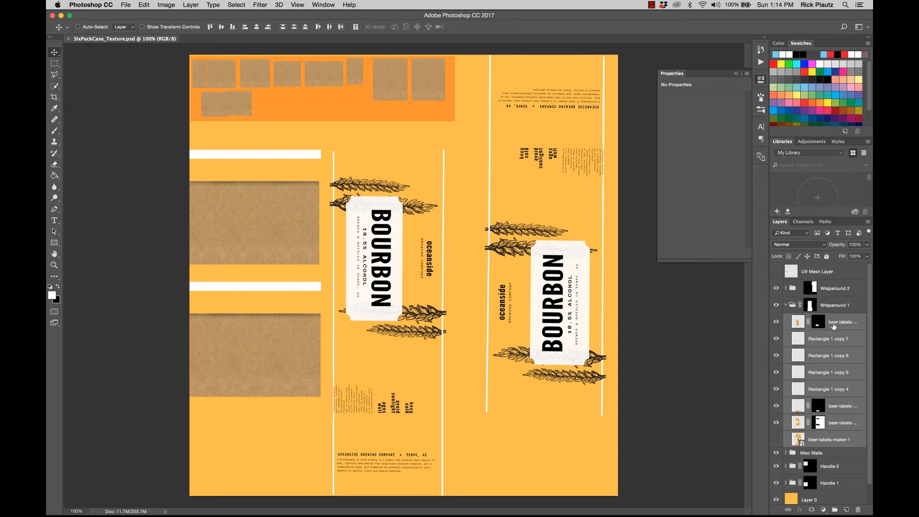
{"action": "left_click", "coordinate": [835, 307]}
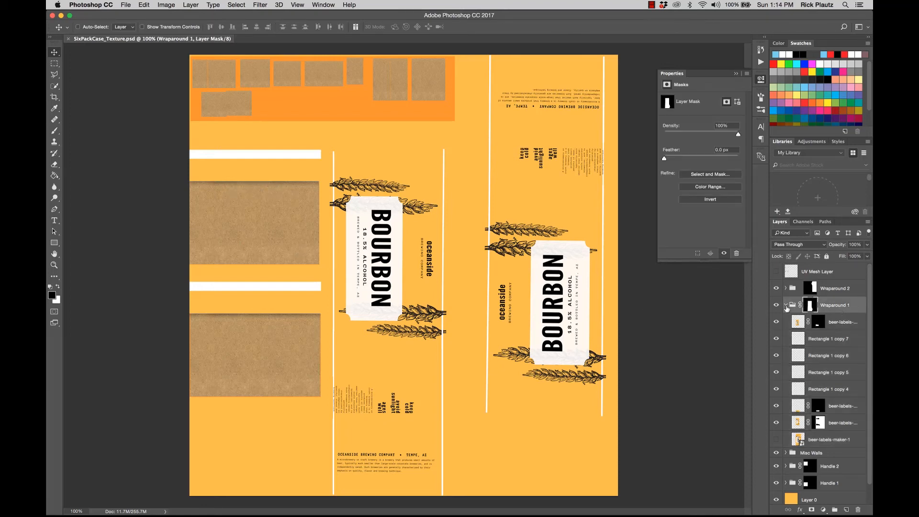
{"action": "left_click", "coordinate": [786, 305]}
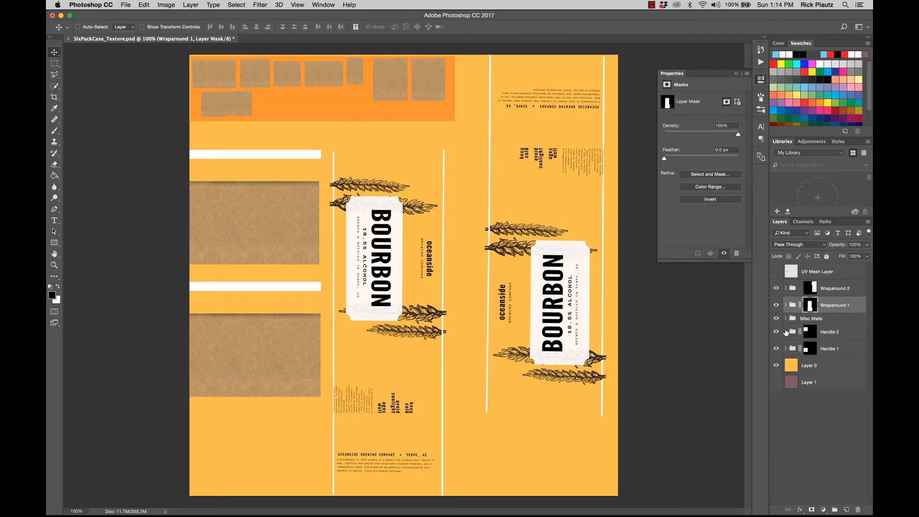
{"action": "left_click", "coordinate": [785, 332]}
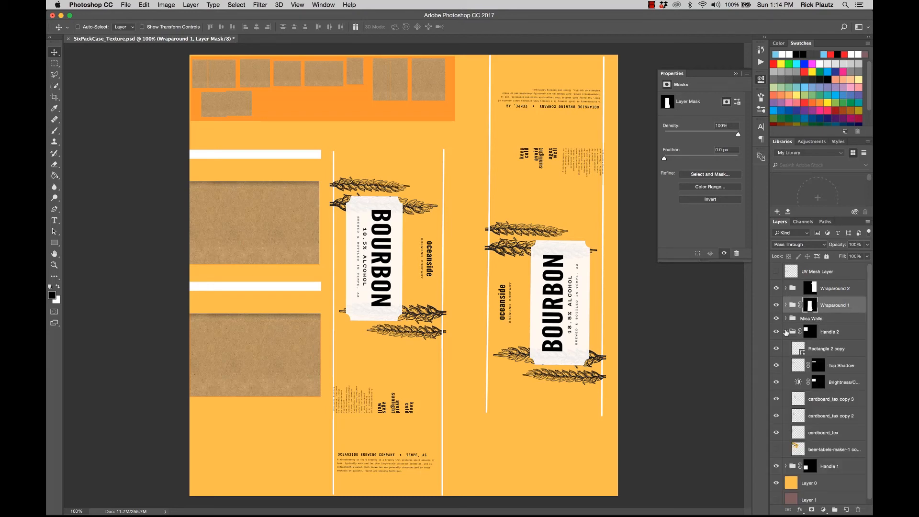
Toggle the Top Shadow layer of the Handle 2 group off and on to examine its shading, and return to Cinema 4D
{"action": "left_click", "coordinate": [776, 366]}
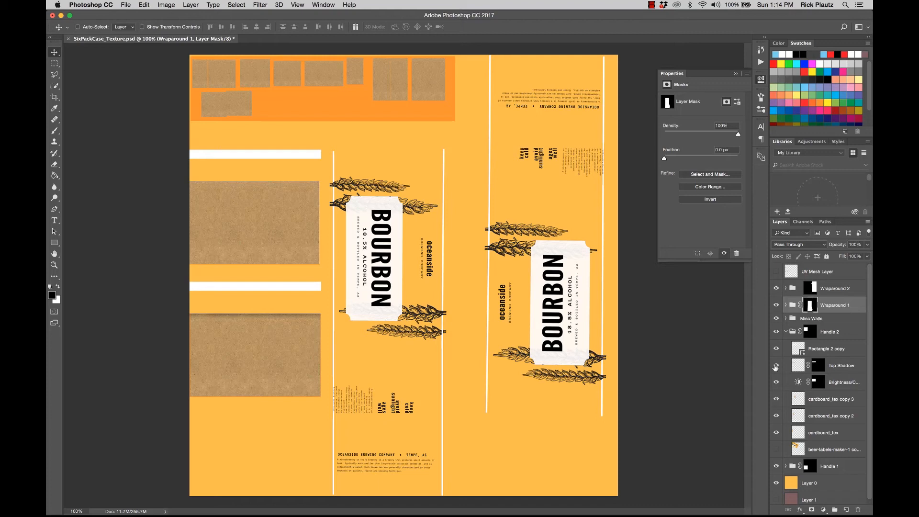
{"action": "left_click", "coordinate": [775, 366]}
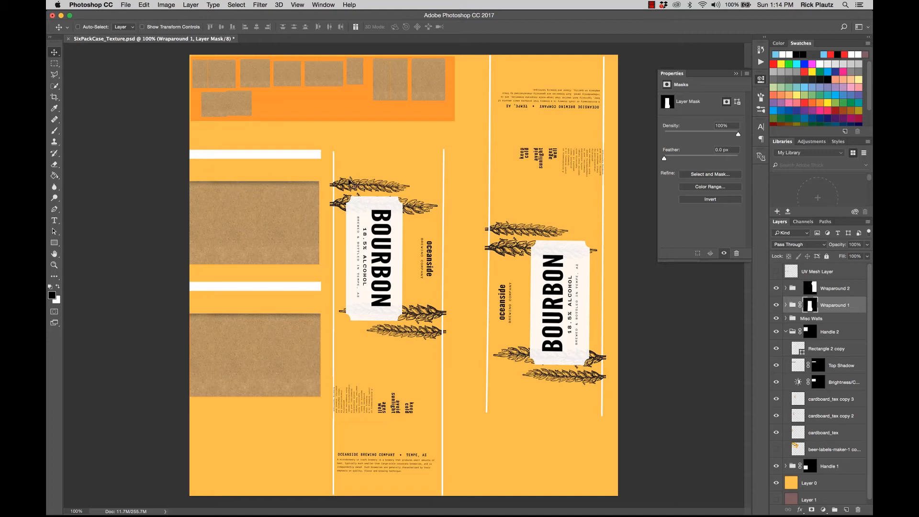
{"action": "mouse_move", "coordinate": [354, 515]}
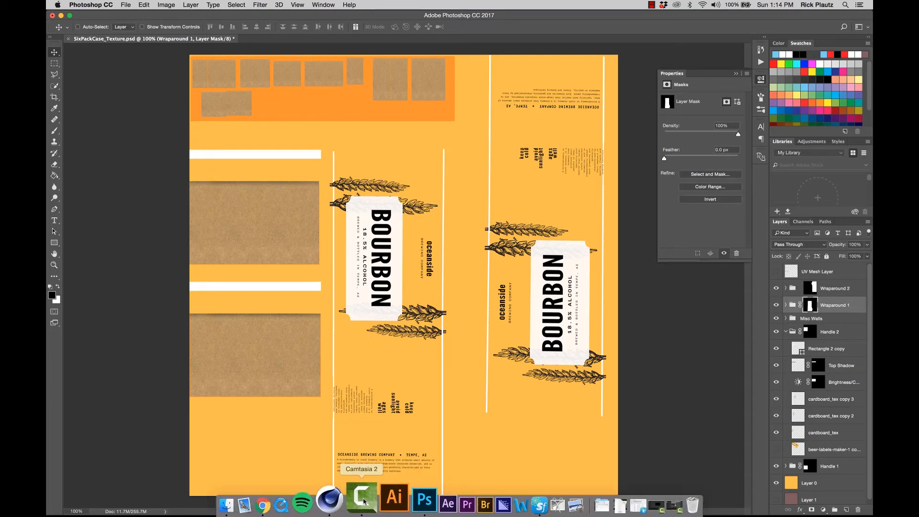
{"action": "left_click", "coordinate": [343, 498]}
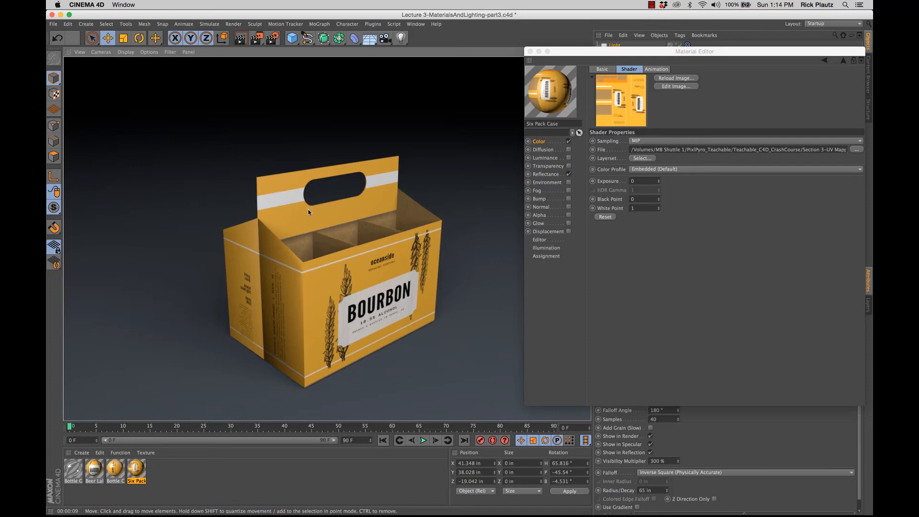
Switch to Photoshop and toggle the Brightness/Contrast layer in the Handle 2 group off and on to compare the cardboard's brightness
{"action": "left_click", "coordinate": [364, 500]}
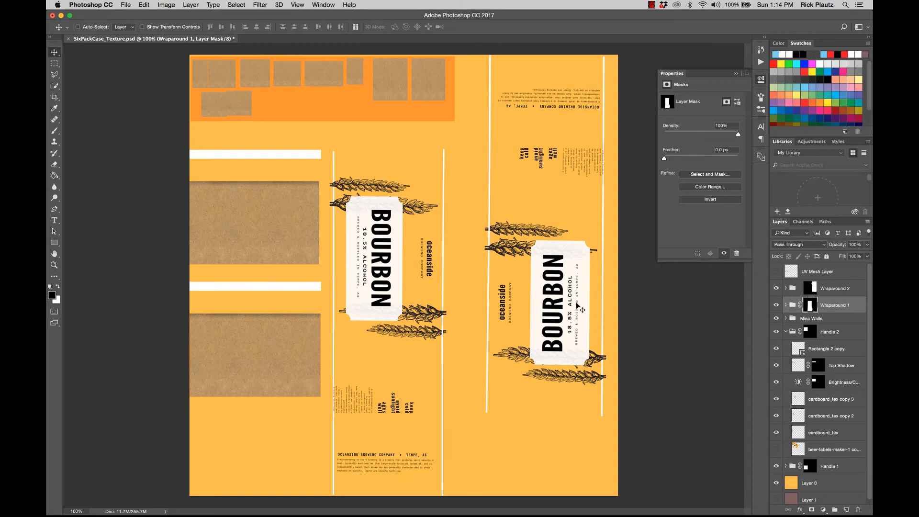
{"action": "left_click", "coordinate": [778, 383]}
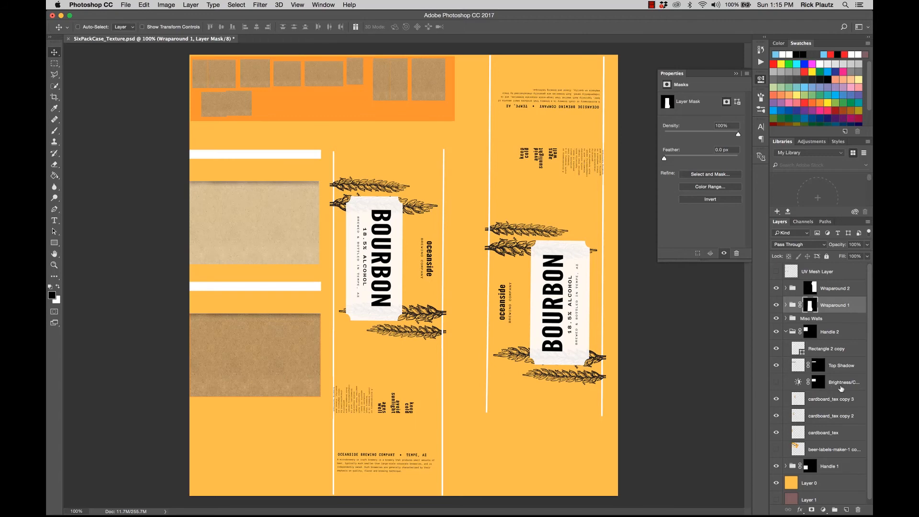
{"action": "left_click", "coordinate": [775, 382]}
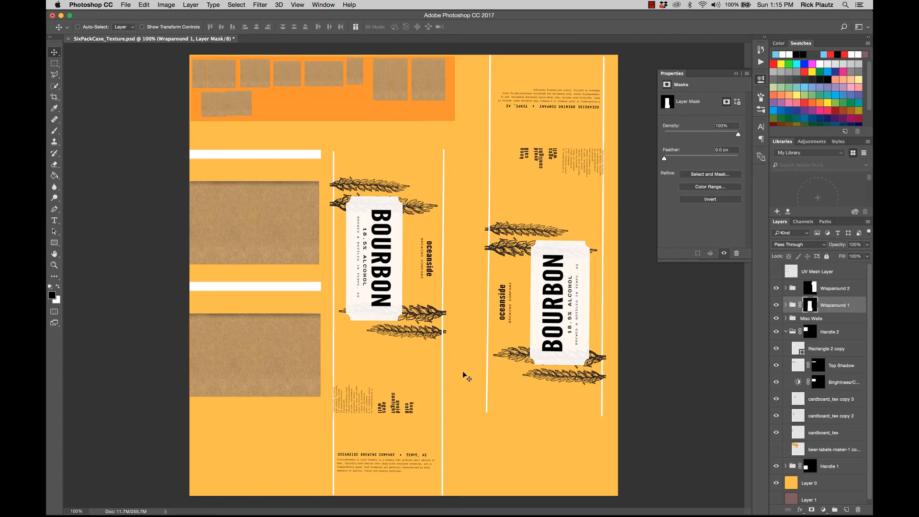
Return to Cinema 4D and examine the Reflectance and Color channels of the Six Pack Case material
{"action": "left_click", "coordinate": [380, 501]}
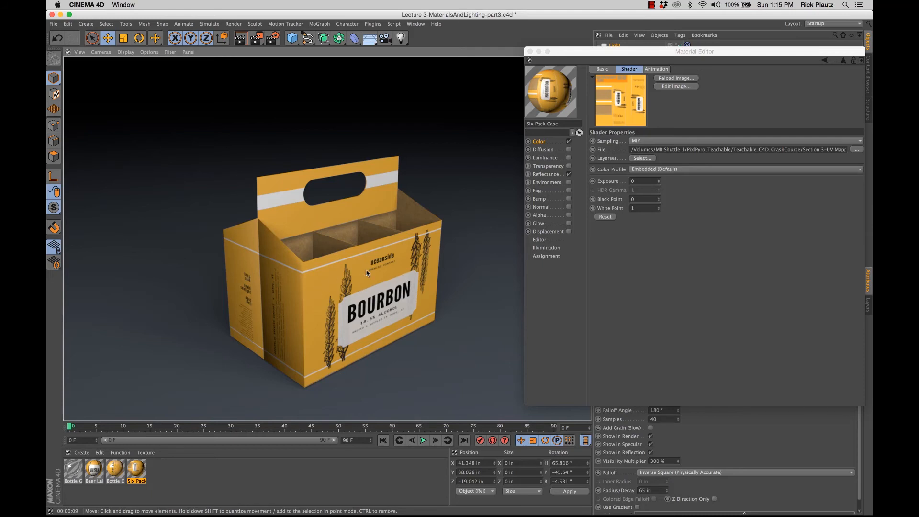
{"action": "left_click", "coordinate": [548, 173]}
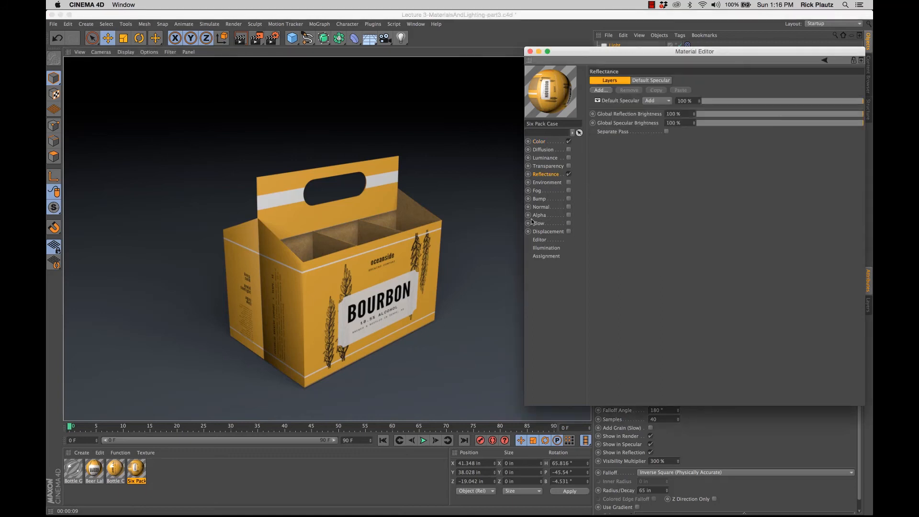
{"action": "left_click", "coordinate": [534, 142]}
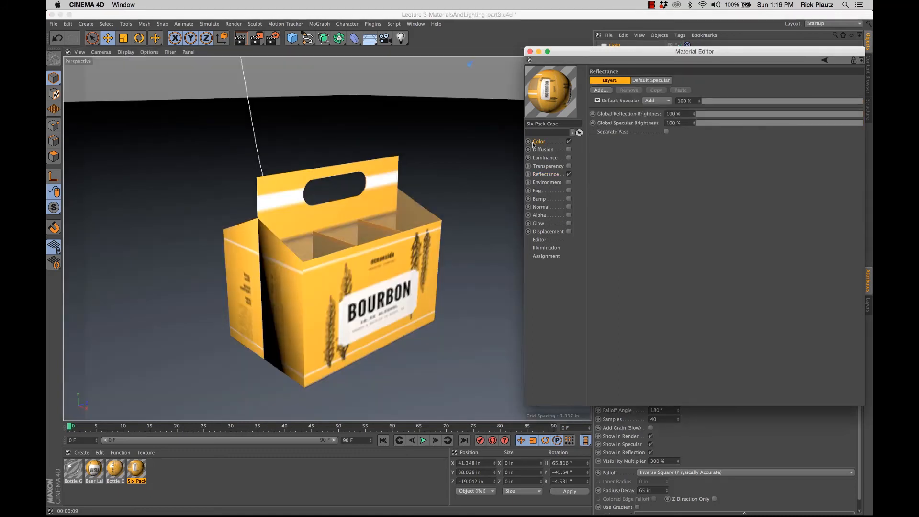
Switch to Photoshop, collapse Handle 2, and toggle the Wraparound, Misc Walls and Handle groups to check which texture area each one covers
{"action": "left_click", "coordinate": [388, 500]}
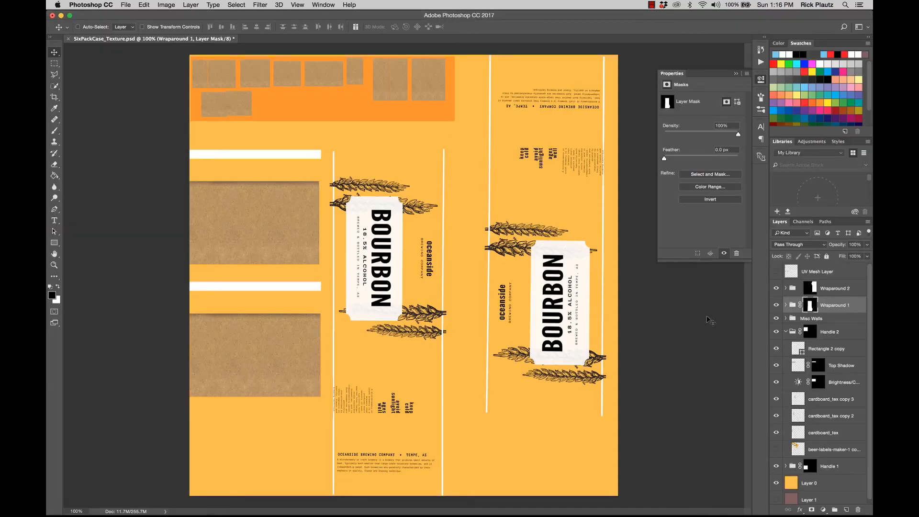
{"action": "left_click", "coordinate": [786, 332]}
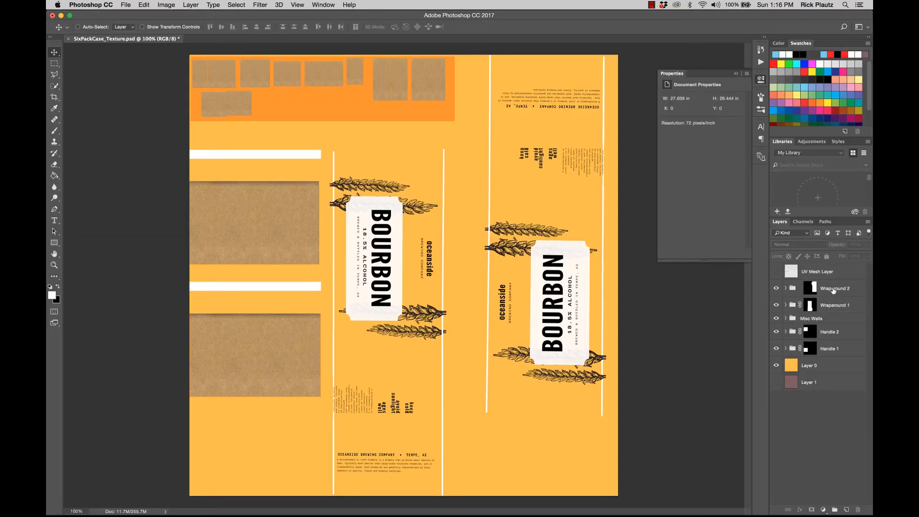
{"action": "left_click", "coordinate": [796, 290]}
{"action": "left_click", "coordinate": [776, 305]}
{"action": "left_click", "coordinate": [776, 305]}
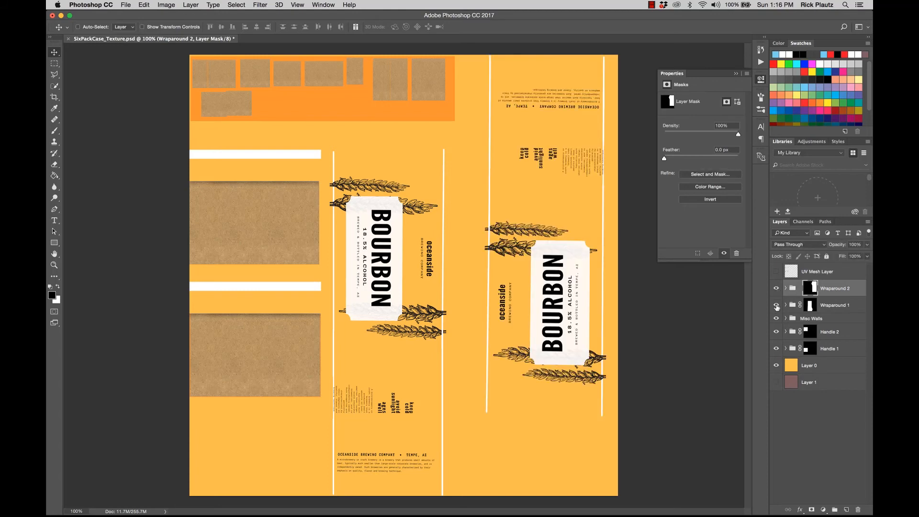
{"action": "left_click", "coordinate": [776, 305]}
{"action": "left_click", "coordinate": [776, 305]}
{"action": "left_click", "coordinate": [776, 319]}
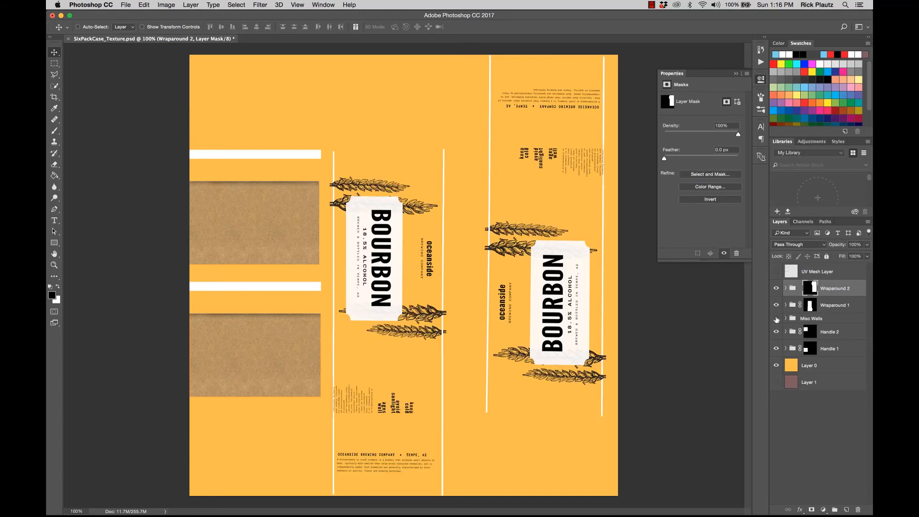
{"action": "left_click", "coordinate": [776, 318]}
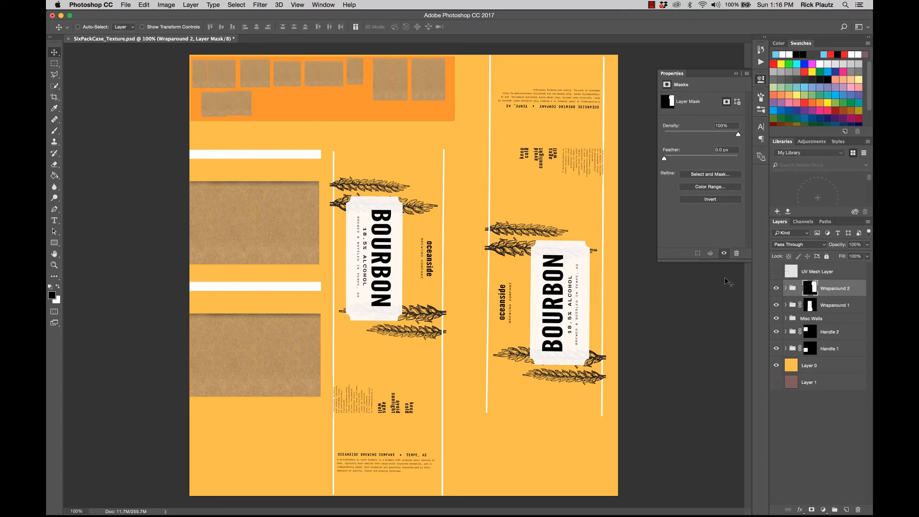
{"action": "left_click", "coordinate": [777, 331]}
{"action": "left_click", "coordinate": [776, 331]}
{"action": "left_click", "coordinate": [776, 348]}
{"action": "left_click", "coordinate": [814, 401]}
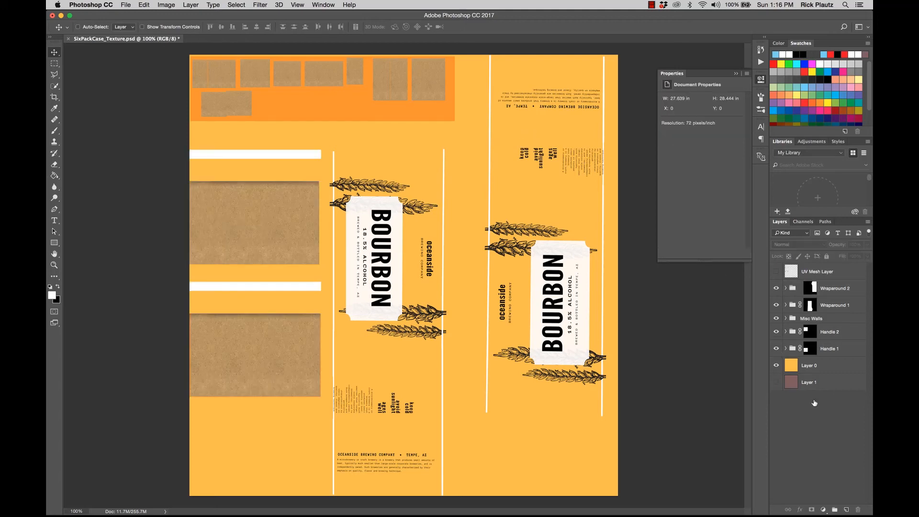
Create a new layer group at the top of the layer stack and name it Color Channel
{"action": "left_click", "coordinate": [831, 293]}
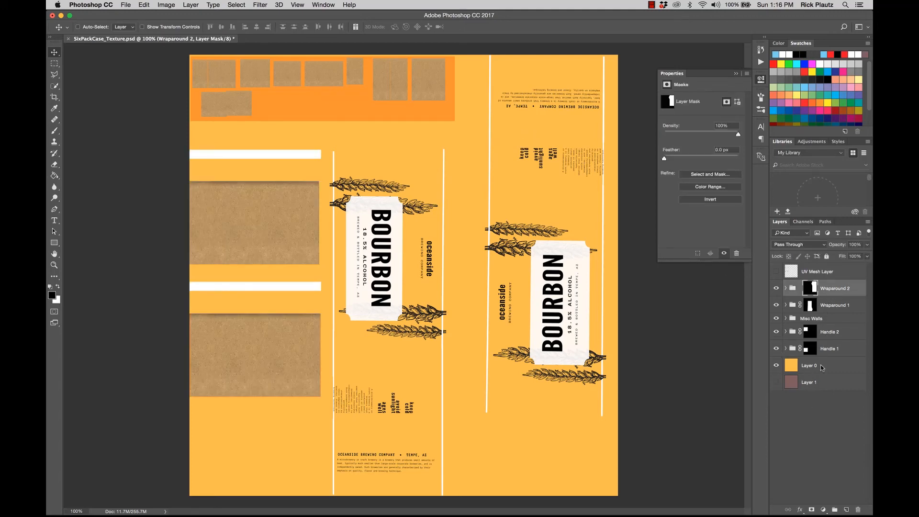
{"action": "left_click", "coordinate": [820, 426]}
{"action": "left_click", "coordinate": [835, 510]}
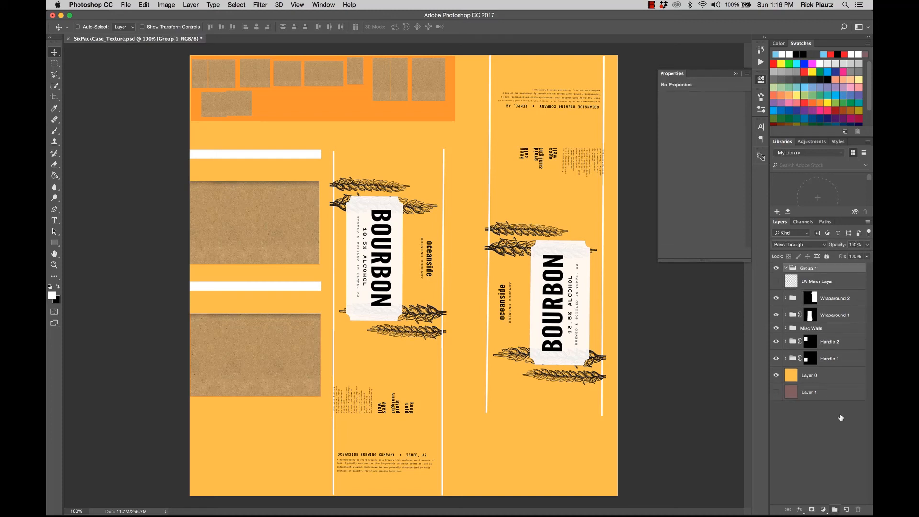
{"action": "double_click", "coordinate": [810, 268]}
{"action": "type", "text": "Color Channel"}
{"action": "key", "text": "Return"}
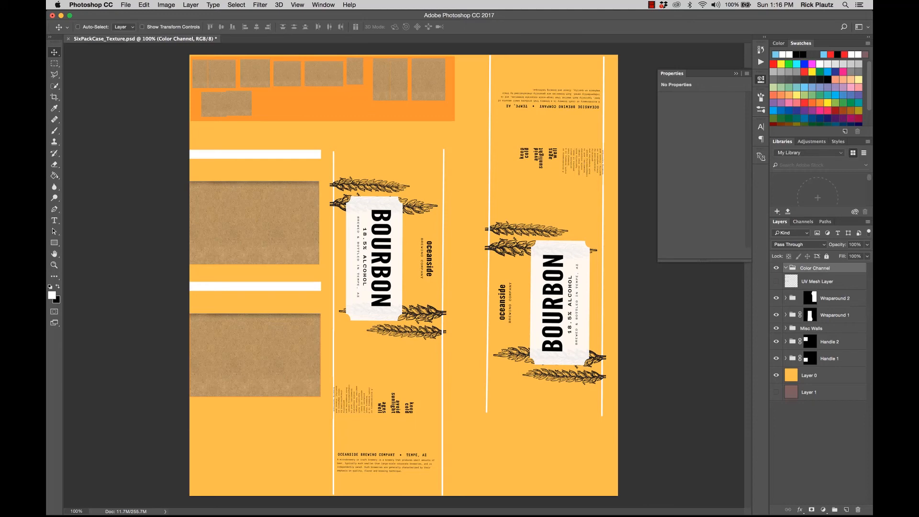
Move the Wraparound, Misc Walls and Handle groups together with Layer 0 into the Color Channel group
{"action": "left_click", "coordinate": [831, 300]}
{"action": "left_click", "coordinate": [824, 360]}
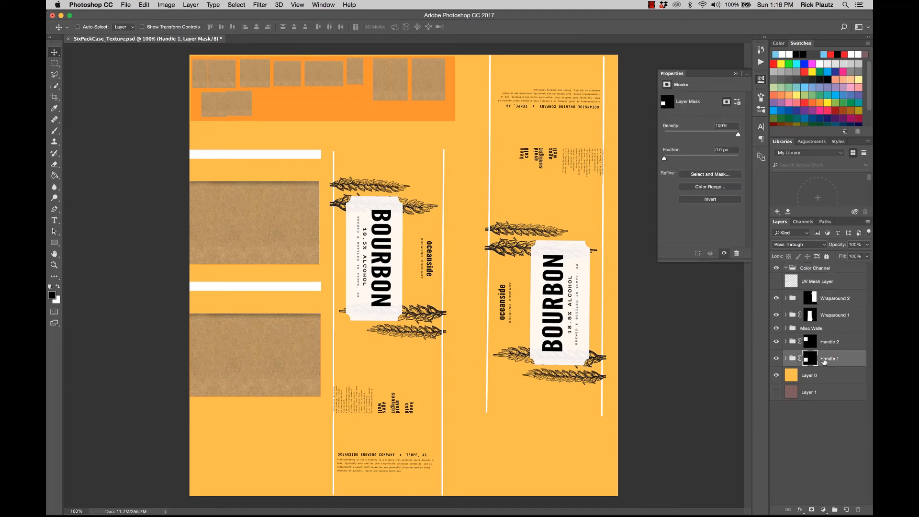
{"action": "left_click", "coordinate": [820, 377]}
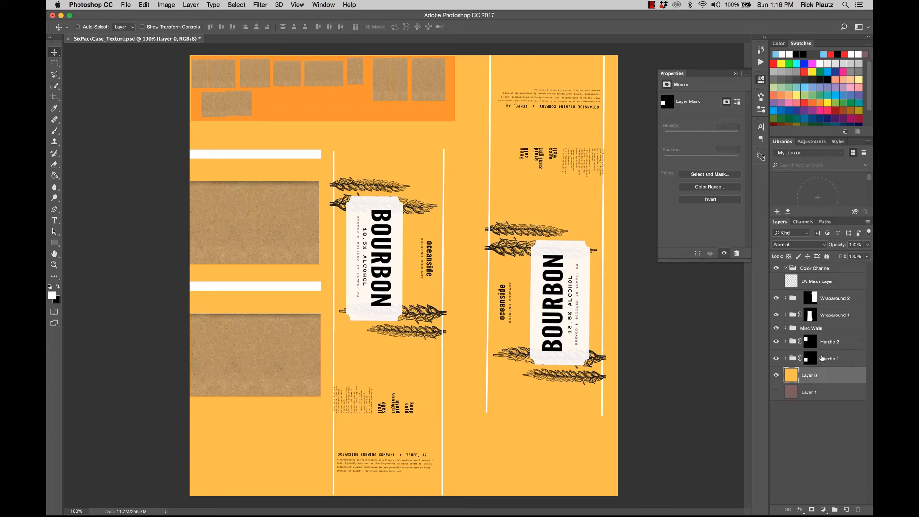
Place paper-texture.jpg as an embedded image, rotated 90 degrees over the upper part of the Wraparound 1 area, in a Bump Channel group
{"action": "left_click", "coordinate": [125, 5]}
{"action": "left_click", "coordinate": [173, 163]}
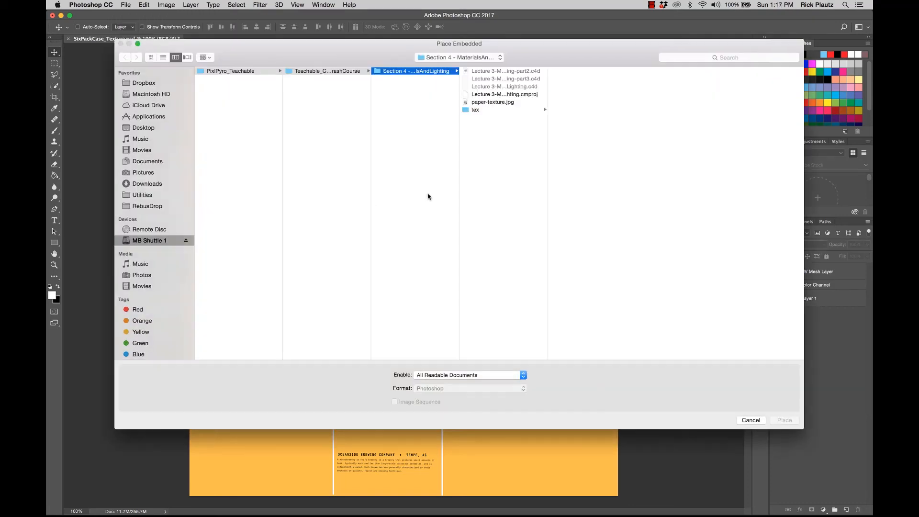
{"action": "left_click", "coordinate": [493, 102]}
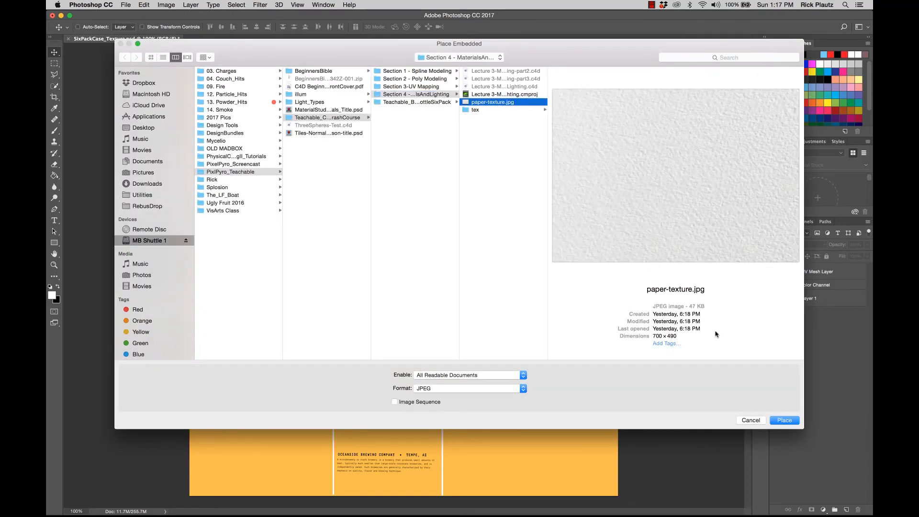
{"action": "key", "text": "Return"}
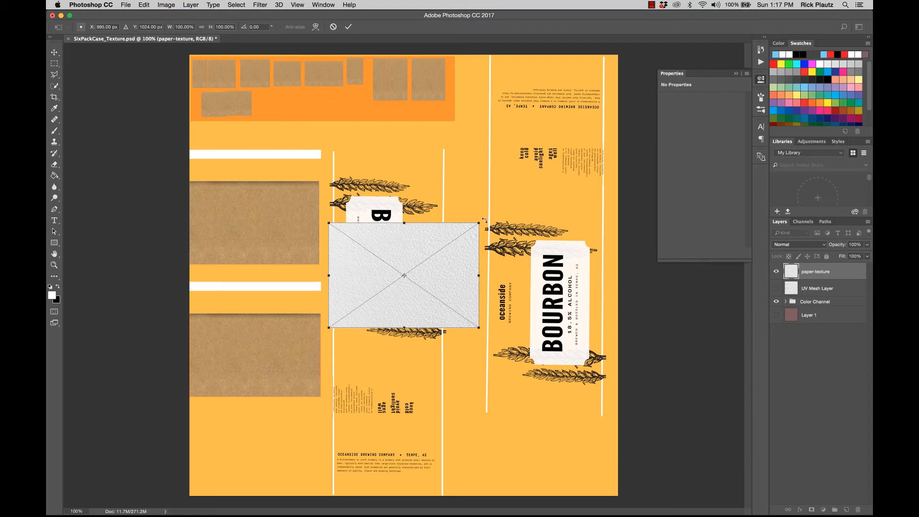
{"action": "left_click_drag", "start_coordinate": [484, 220], "coordinate": [354, 191]}
{"action": "left_click_drag", "start_coordinate": [398, 237], "coordinate": [383, 188]}
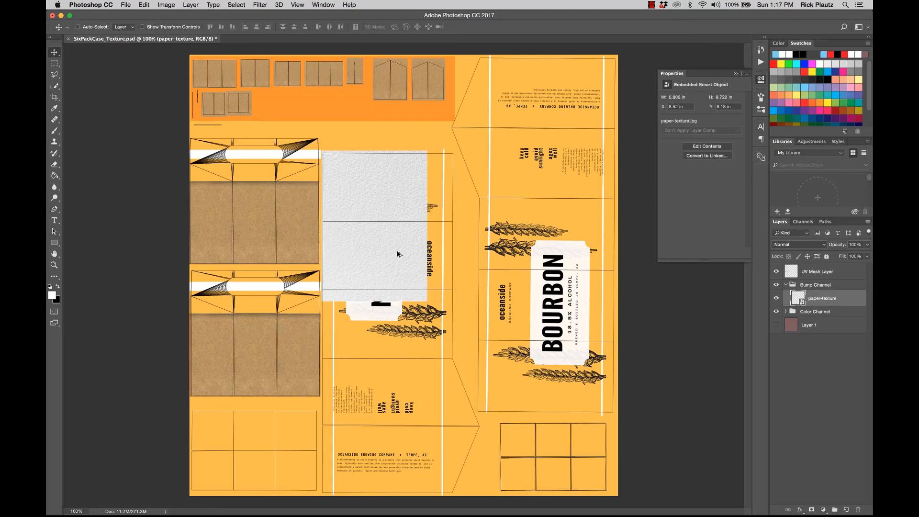
Duplicate the paper texture repeatedly to cover the Wraparound 1 area and most of the Wraparound 2 area
{"action": "left_click_drag", "start_coordinate": [397, 252], "coordinate": [487, 452], "text": "alt"}
{"action": "left_click_drag", "start_coordinate": [392, 426], "coordinate": [340, 436], "text": "alt"}
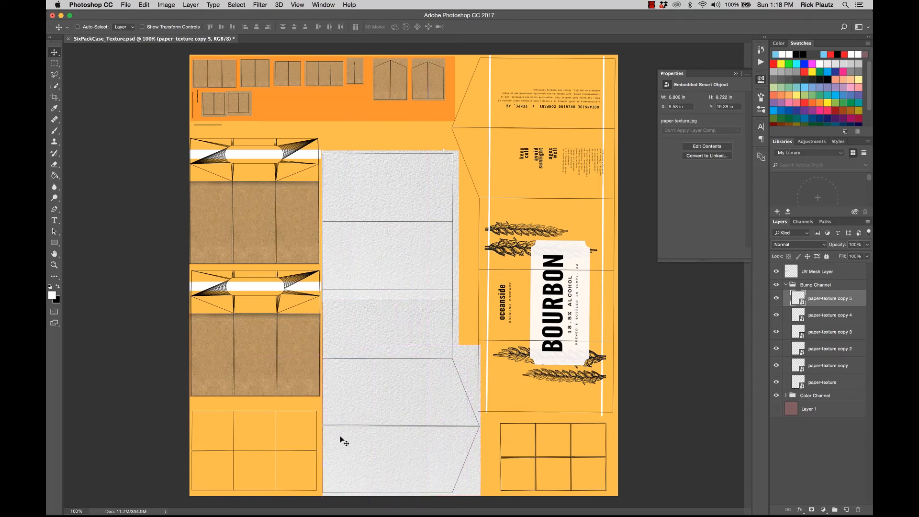
{"action": "left_click_drag", "start_coordinate": [434, 429], "coordinate": [588, 333], "text": "alt"}
{"action": "left_click_drag", "start_coordinate": [587, 333], "coordinate": [581, 306], "text": "alt"}
{"action": "left_click_drag", "start_coordinate": [582, 306], "coordinate": [570, 184], "text": "alt"}
{"action": "left_click_drag", "start_coordinate": [570, 183], "coordinate": [502, 194], "text": "alt"}
{"action": "left_click_drag", "start_coordinate": [517, 182], "coordinate": [553, 128], "text": "alt"}
Rotate a paper-texture copy to landscape at the top of the Wraparound 2 area and stretch it to about 10.4 in wide
{"action": "key", "text": "super+alt+t"}
{"action": "left_click_drag", "start_coordinate": [564, 205], "coordinate": [593, 47]}
{"action": "key", "text": "Return"}
{"action": "left_click_drag", "start_coordinate": [530, 109], "coordinate": [548, 99]}
{"action": "key", "text": "super+t"}
{"action": "left_click_drag", "start_coordinate": [607, 112], "coordinate": [617, 113]}
{"action": "key", "text": "Return"}
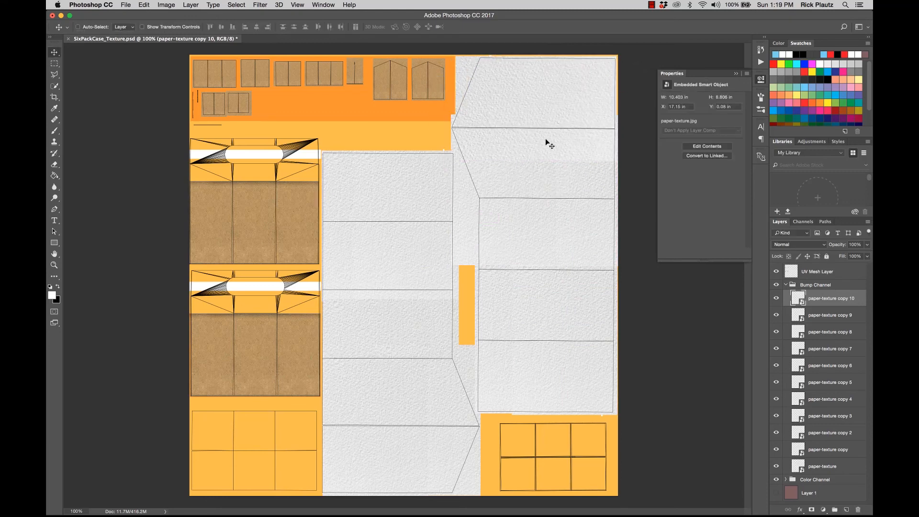
Cover the two handle areas with paper-texture copies, resizing the lower one to about 9 by 8.3 in
{"action": "left_click_drag", "start_coordinate": [536, 147], "coordinate": [261, 246]}
{"action": "key", "text": "super+t"}
{"action": "left_click_drag", "start_coordinate": [342, 212], "coordinate": [320, 213]}
{"action": "left_click_drag", "start_coordinate": [253, 159], "coordinate": [255, 271]}
{"action": "key", "text": "Return"}
{"action": "key", "text": "super+t"}
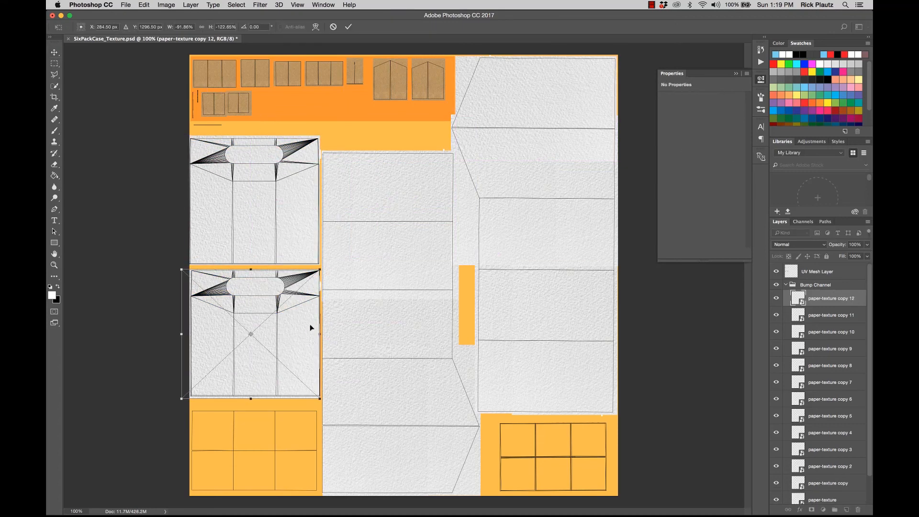
{"action": "key", "text": "Return"}
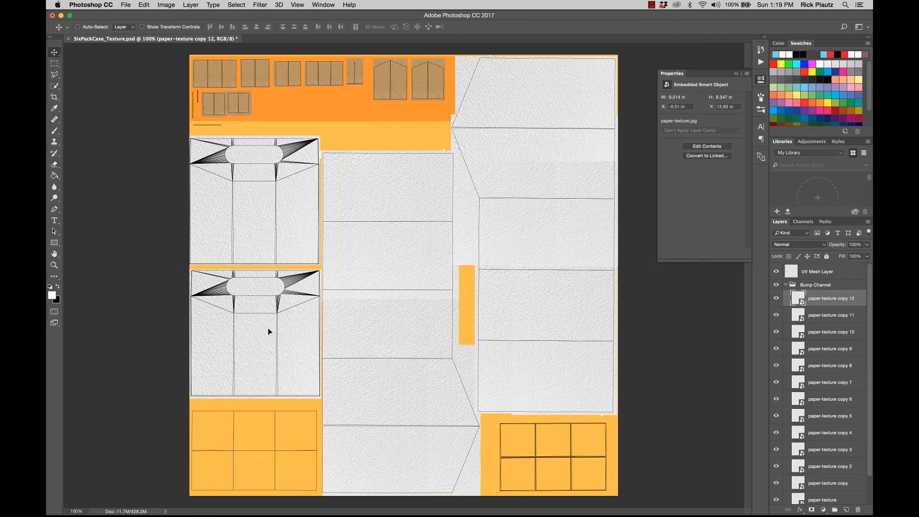
Cover the miscellaneous walls strip with paper-texture copies scaled down to about 4.8 by 4.5 in
{"action": "left_click_drag", "start_coordinate": [269, 332], "coordinate": [277, 124], "text": "alt"}
{"action": "key", "text": "super+t"}
{"action": "left_click_drag", "start_coordinate": [328, 181], "coordinate": [398, 97]}
{"action": "key", "text": "Return"}
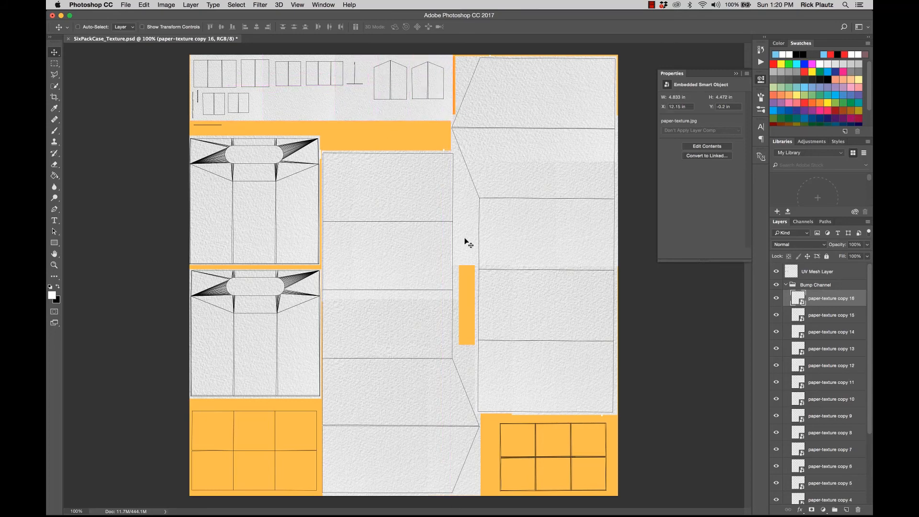
Rasterize the paper-texture copies and turn on Auto-Select and Show Transform Controls for the Move tool
{"action": "key", "text": "e"}
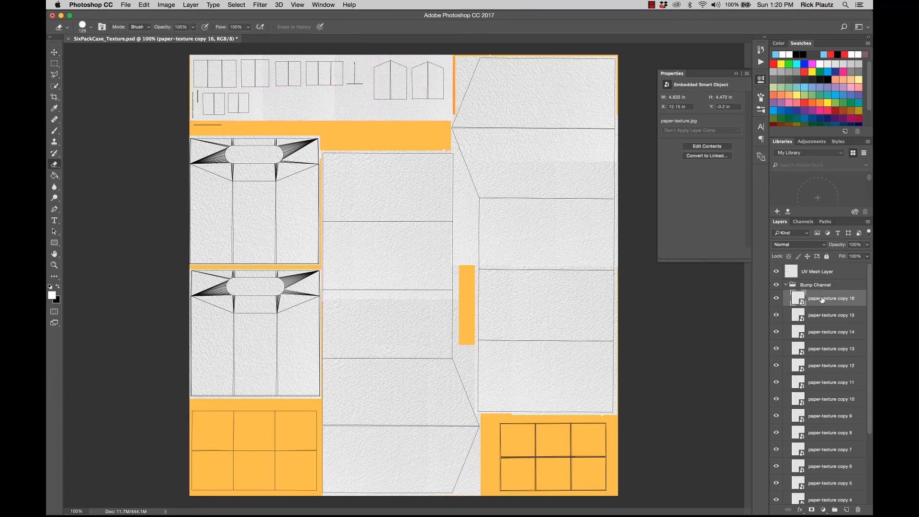
{"action": "left_click", "coordinate": [791, 287]}
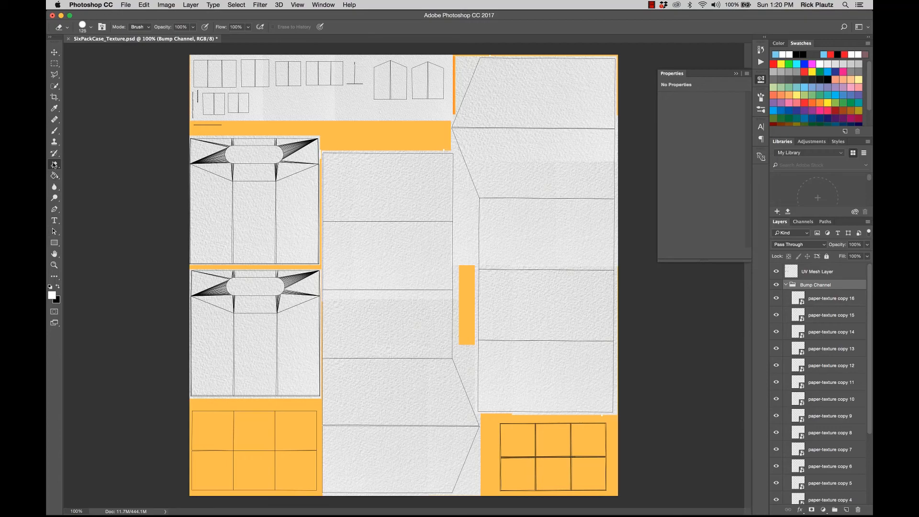
{"action": "left_click", "coordinate": [55, 164]}
{"action": "left_click", "coordinate": [54, 52]}
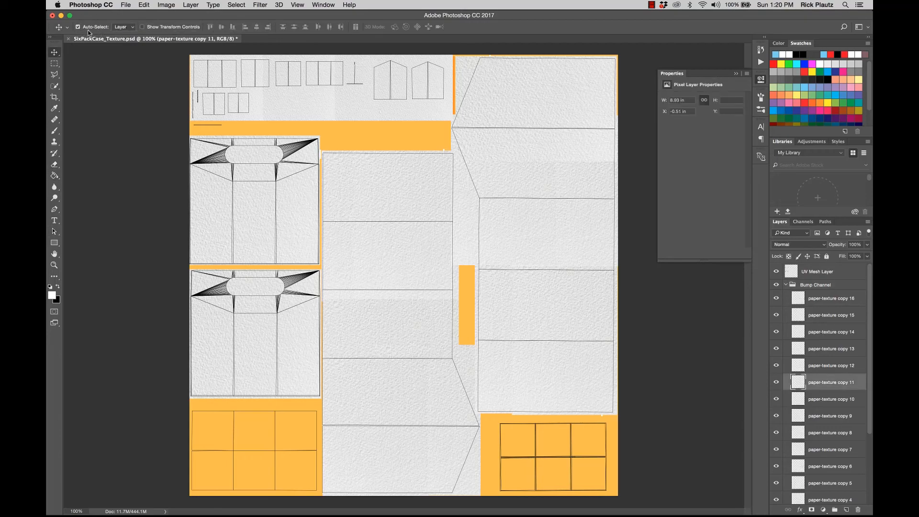
{"action": "left_click", "coordinate": [142, 28]}
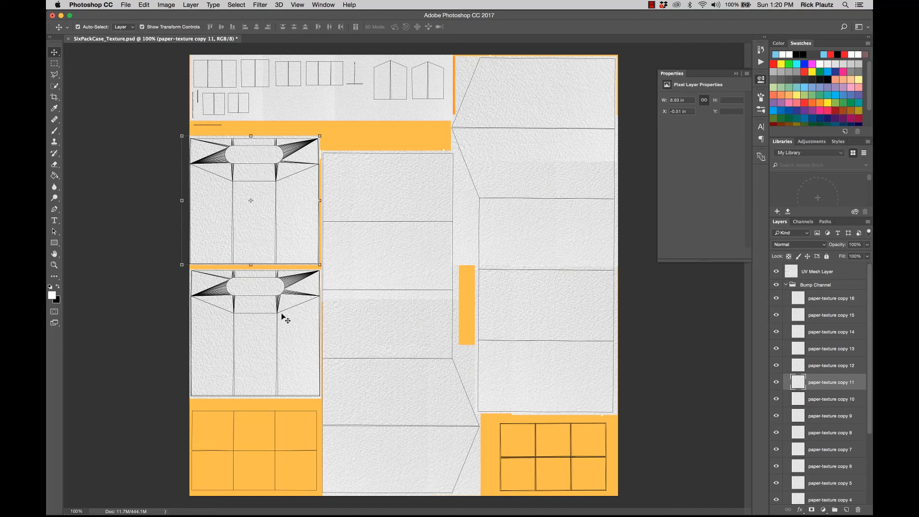
Soften the upper edges of paper-texture copy 3 in Wraparound 1 and copy 7 in Wraparound 2 with a soft Eraser
{"action": "left_click", "coordinate": [412, 217]}
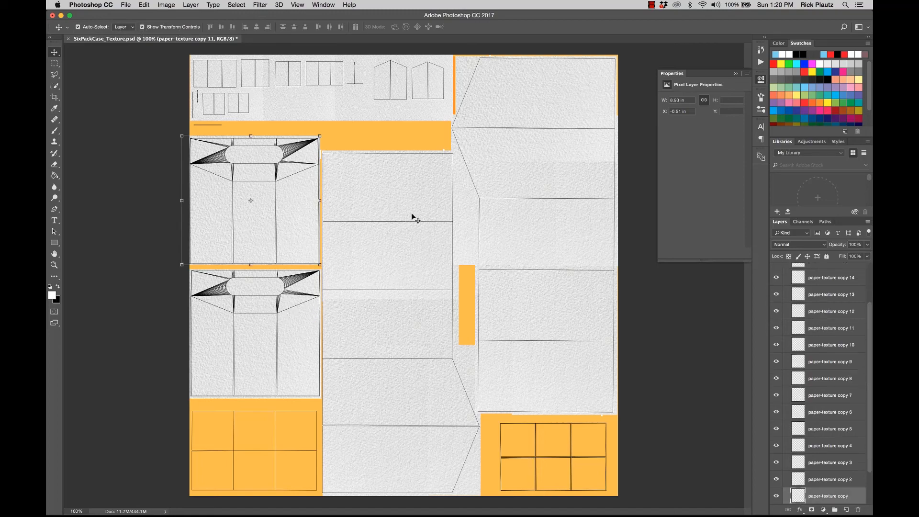
{"action": "left_click", "coordinate": [399, 326]}
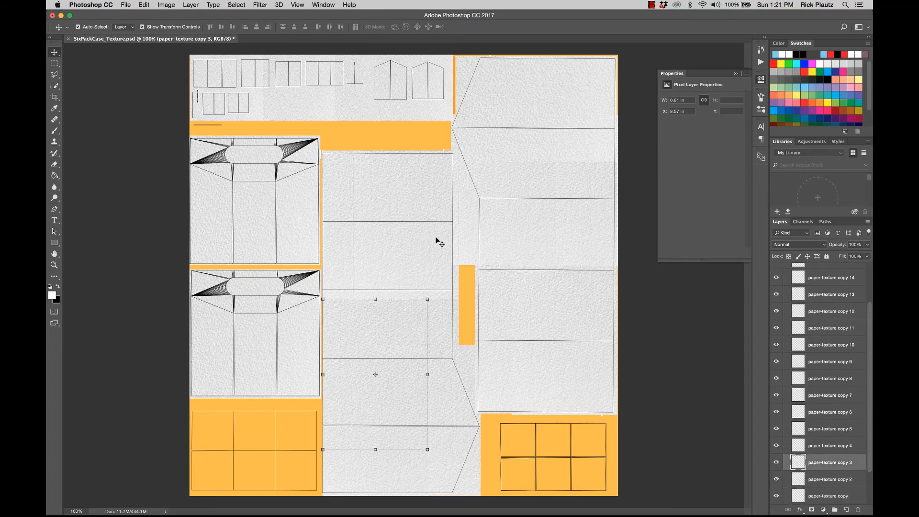
{"action": "key", "text": "e"}
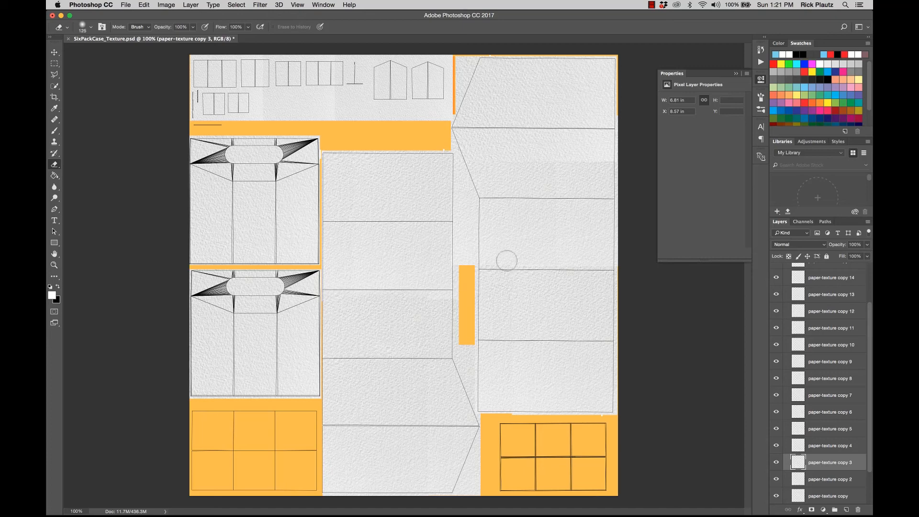
{"action": "left_click", "coordinate": [545, 285], "text": "ctrl"}
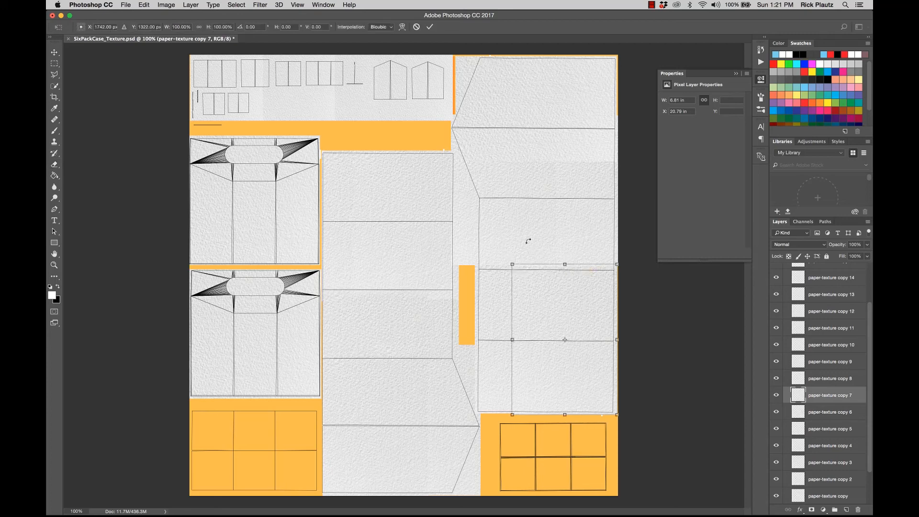
Try to stretch paper-texture copy 9 vertically over the gap beneath it and erase along its upper seam
{"action": "left_click", "coordinate": [515, 244], "text": "ctrl"}
{"action": "key", "text": "super+t"}
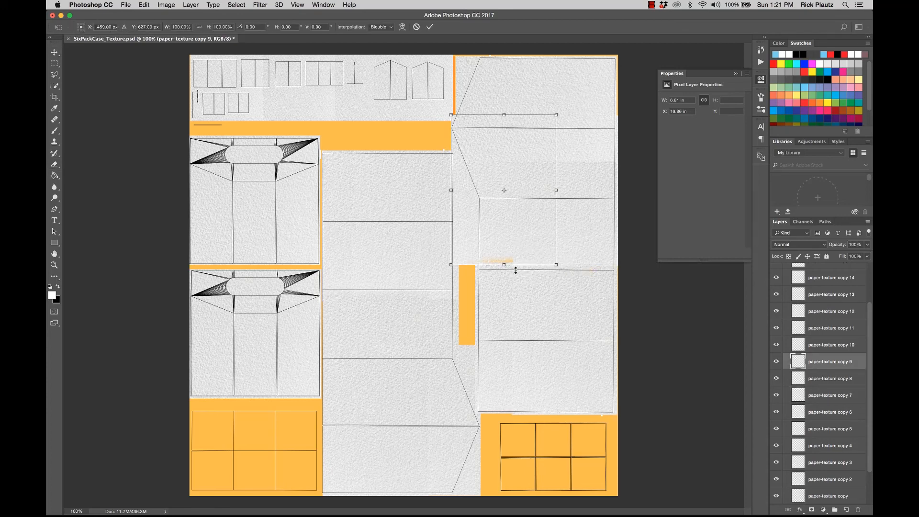
{"action": "left_click_drag", "start_coordinate": [512, 266], "coordinate": [503, 272]}
{"action": "key", "text": "Return"}
{"action": "left_click_drag", "start_coordinate": [491, 156], "coordinate": [533, 148]}
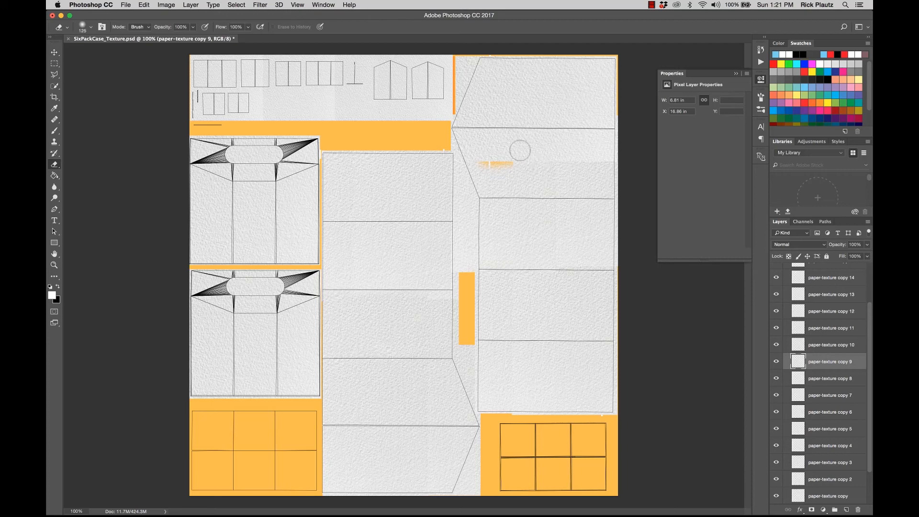
{"action": "key", "text": "super+t"}
{"action": "left_click_drag", "start_coordinate": [503, 114], "coordinate": [504, 102]}
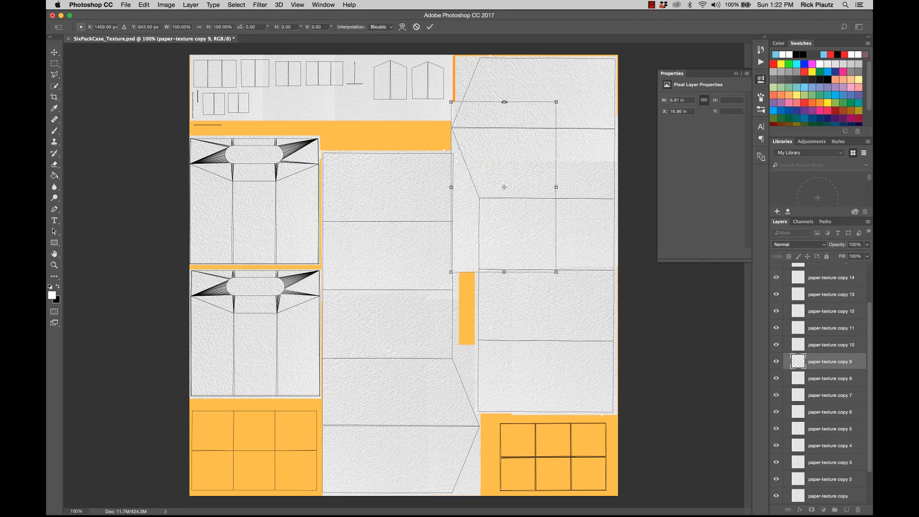
{"action": "key", "text": "Escape"}
{"action": "key", "text": "super+z"}
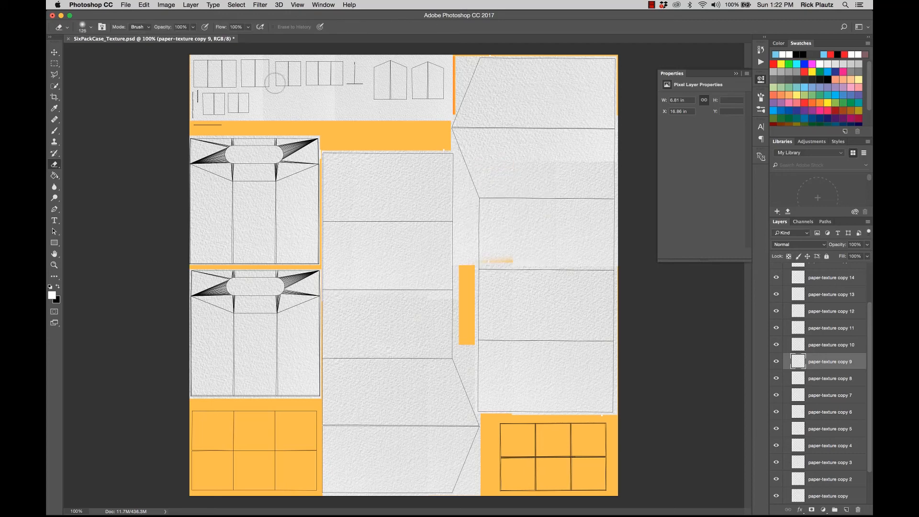
Extend paper-texture copy 9 downward over the gap and soften the lower edge of paper-texture copy 10 with the Eraser
{"action": "key", "text": "super+t"}
{"action": "key", "text": "Escape"}
{"action": "left_click", "coordinate": [586, 184], "text": "super"}
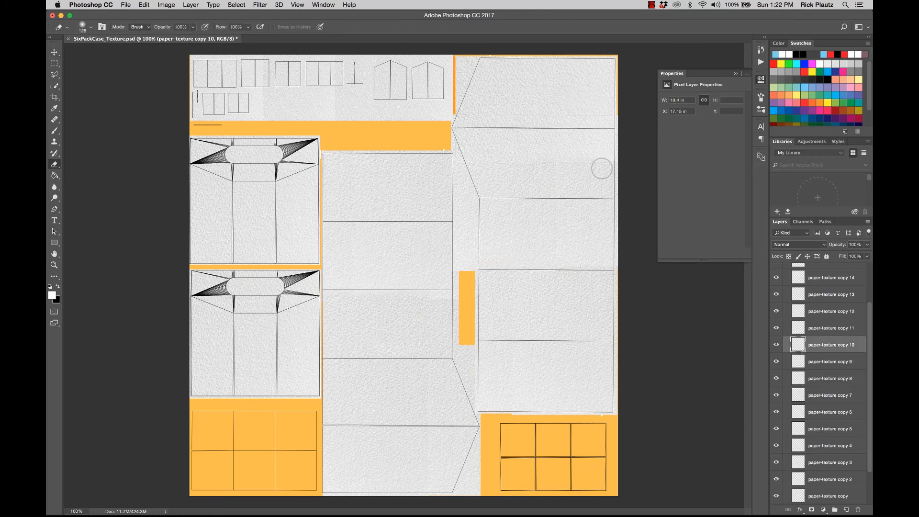
Blend the remaining seams between paper-texture copies in the Wraparound 1 area with the Eraser, including paper-texture copy 5
{"action": "key", "text": "v"}
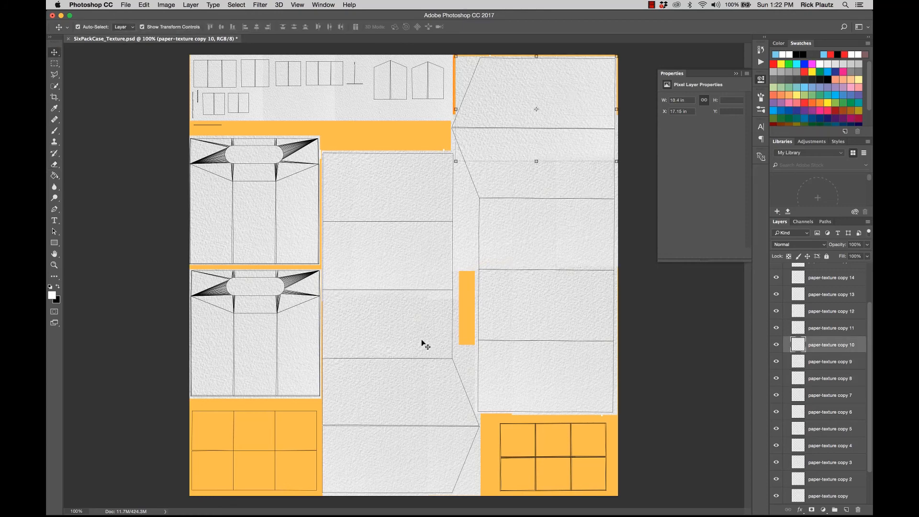
{"action": "left_click", "coordinate": [429, 334]}
{"action": "left_click", "coordinate": [441, 294]}
{"action": "left_click", "coordinate": [439, 318]}
{"action": "key", "text": "e"}
{"action": "mouse_move", "coordinate": [428, 289]}
{"action": "left_mouse_down"}
{"action": "mouse_move", "coordinate": [452, 291]}
{"action": "mouse_move", "coordinate": [405, 288]}
{"action": "left_mouse_up"}
{"action": "key", "text": "super+t"}
{"action": "key", "text": "Return"}
{"action": "left_click", "coordinate": [420, 476], "text": "super"}
{"action": "left_click", "coordinate": [410, 472], "text": "super"}
{"action": "left_click", "coordinate": [350, 471], "text": "super"}
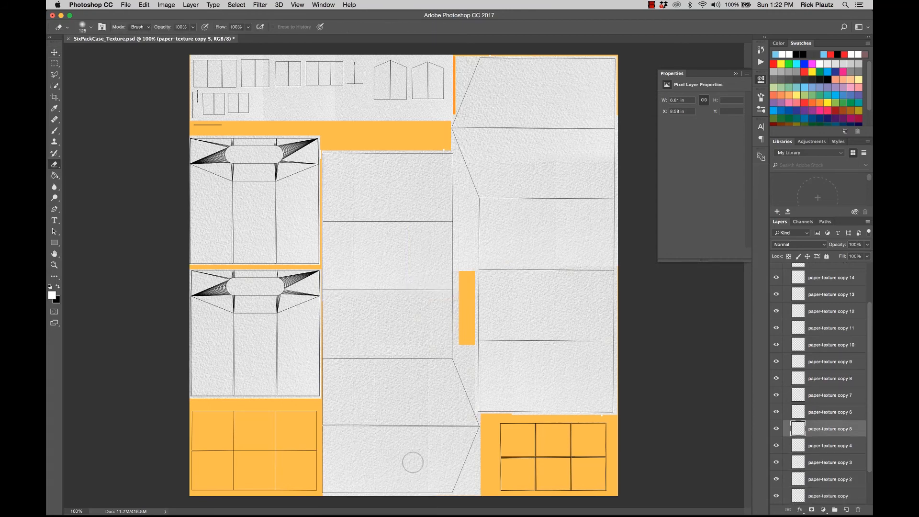
Collapse the Bump Channel group, save the texture file and check the texture coverage with the UV Mesh Layer hidden
{"action": "scroll", "coordinate": [795, 340], "scroll_direction": "up", "scroll_amount": 3}
{"action": "left_click", "coordinate": [785, 285]}
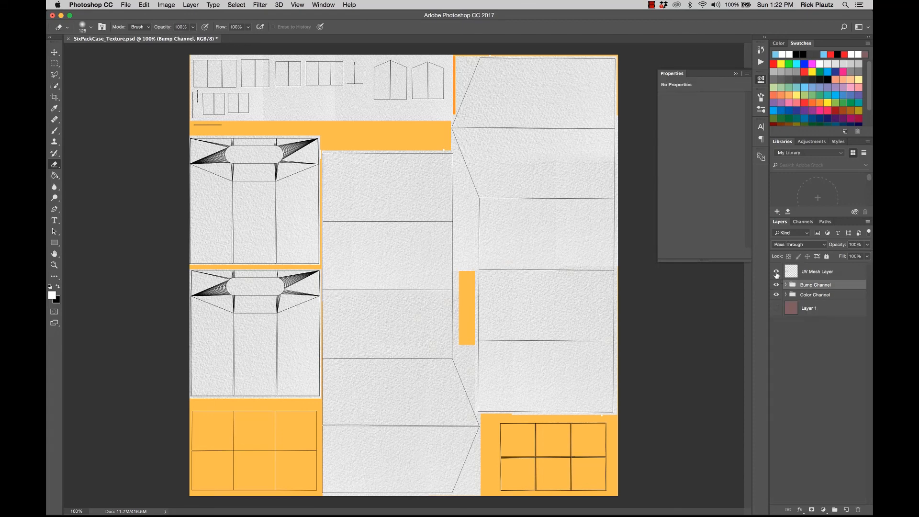
{"action": "left_click", "coordinate": [776, 271]}
{"action": "left_click", "coordinate": [776, 272]}
{"action": "left_click", "coordinate": [829, 378]}
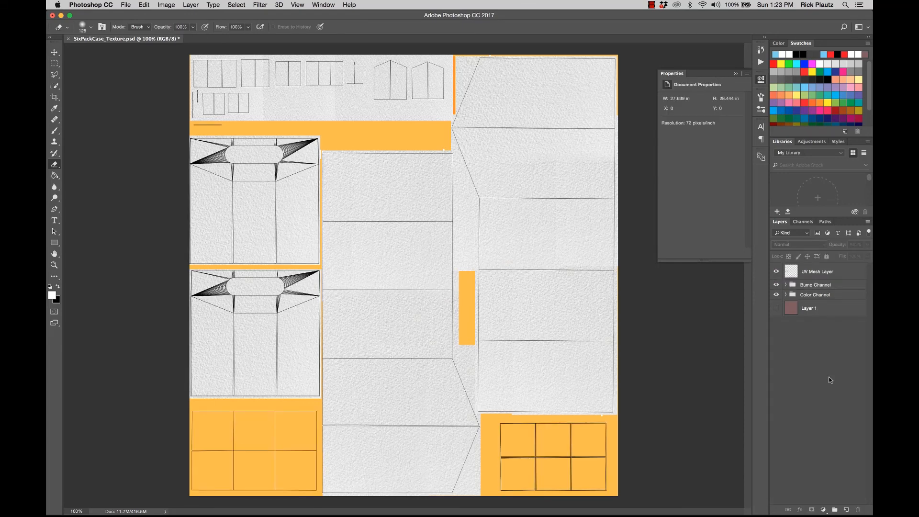
{"action": "key", "text": "super+s"}
{"action": "left_click", "coordinate": [777, 272]}
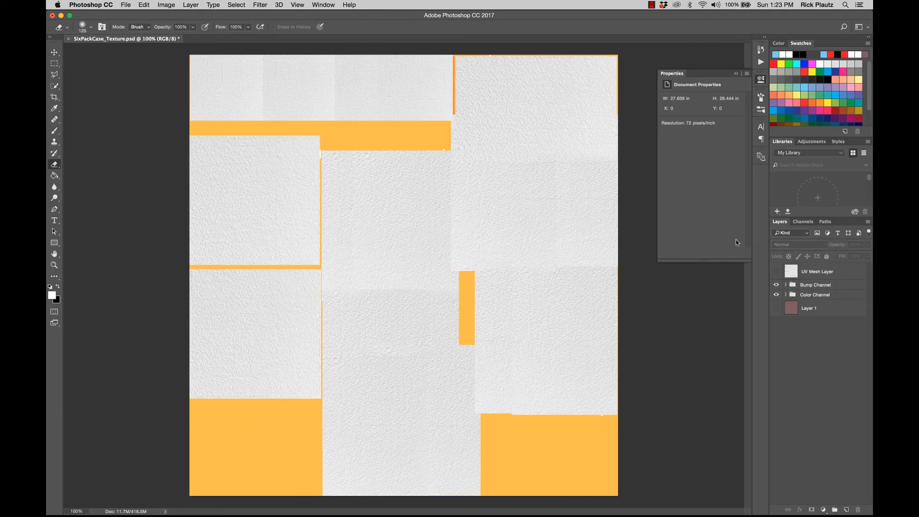
{"action": "left_click", "coordinate": [777, 272]}
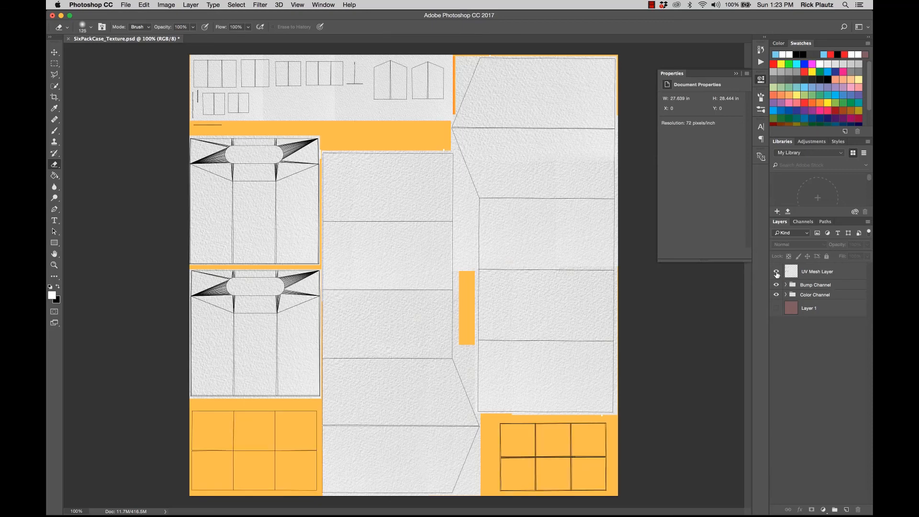
Blend the edges of the paper-texture copies in the miscellaneous walls strip with the Eraser and collapse the Bump Channel group
{"action": "left_click", "coordinate": [820, 285]}
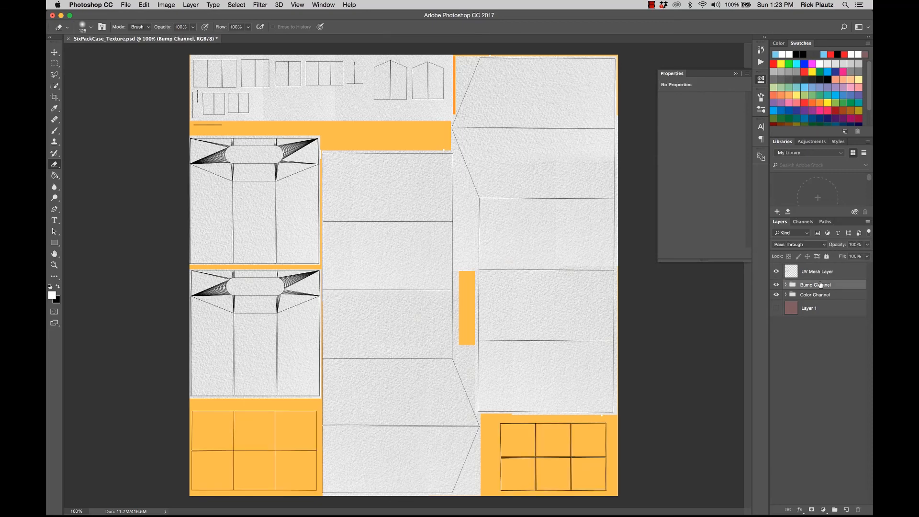
{"action": "key", "text": "v"}
{"action": "left_click", "coordinate": [357, 111]}
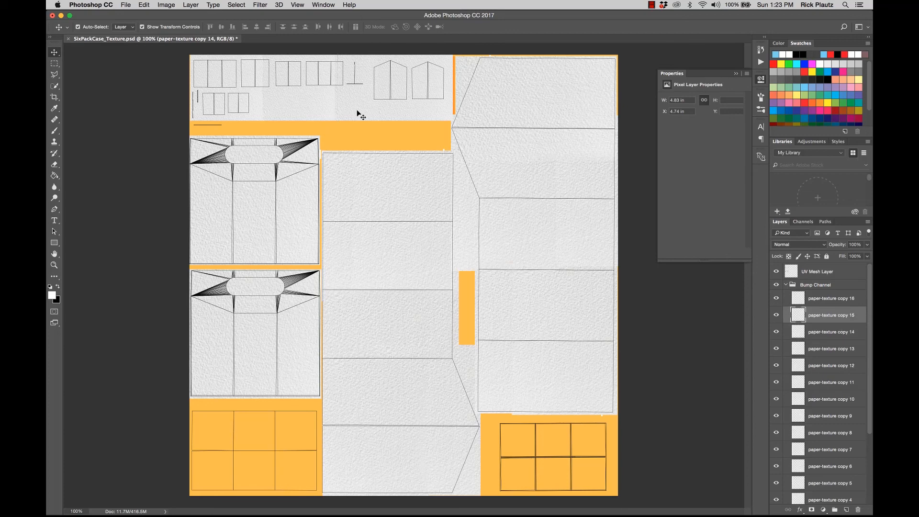
{"action": "key", "text": "e"}
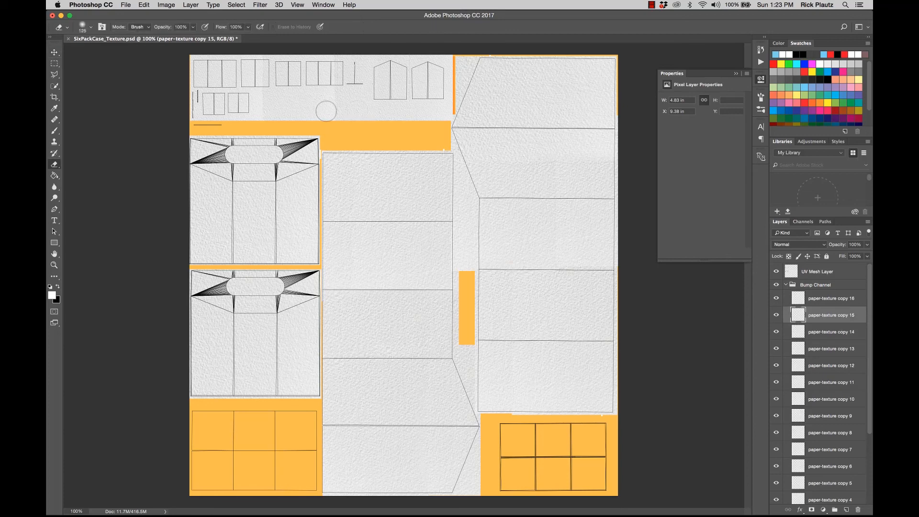
{"action": "left_click", "coordinate": [785, 285]}
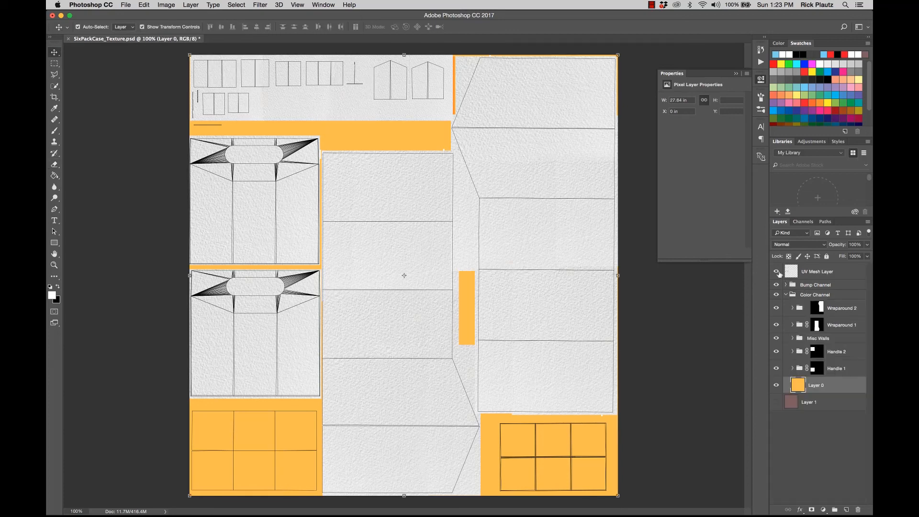
Hide the UV Mesh Layer and save the texture file
{"action": "left_click", "coordinate": [777, 272]}
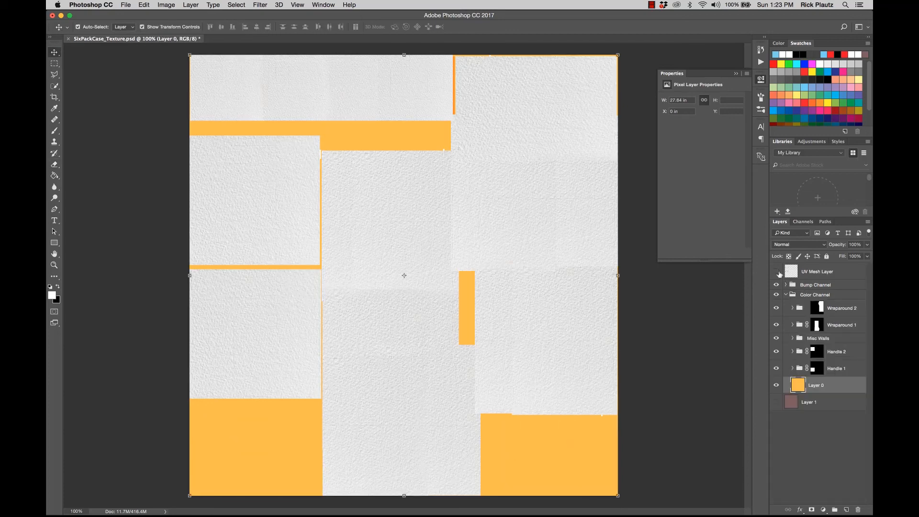
{"action": "left_click", "coordinate": [815, 441]}
{"action": "key", "text": "super+s"}
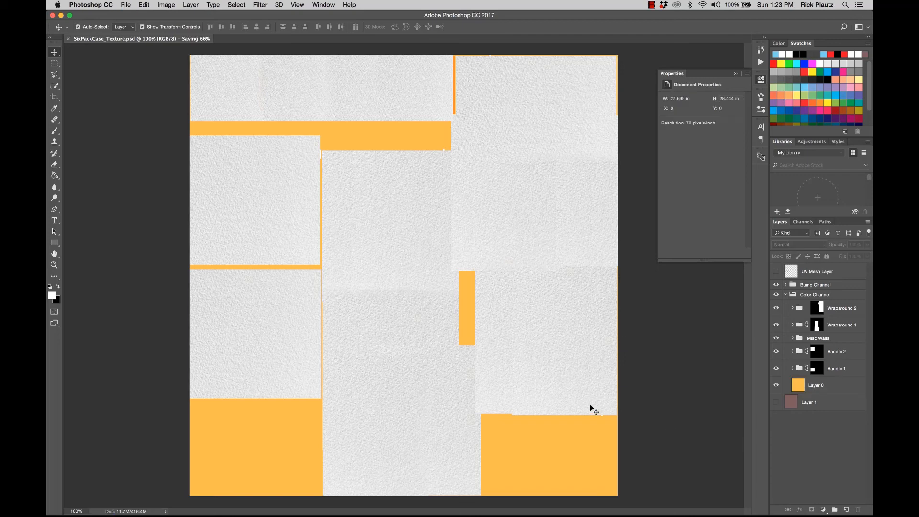
Switch to Cinema 4D, reload the Six Pack Case material's color texture and set its layer set to Color Channel
{"action": "mouse_move", "coordinate": [421, 502]}
{"action": "left_click", "coordinate": [326, 500]}
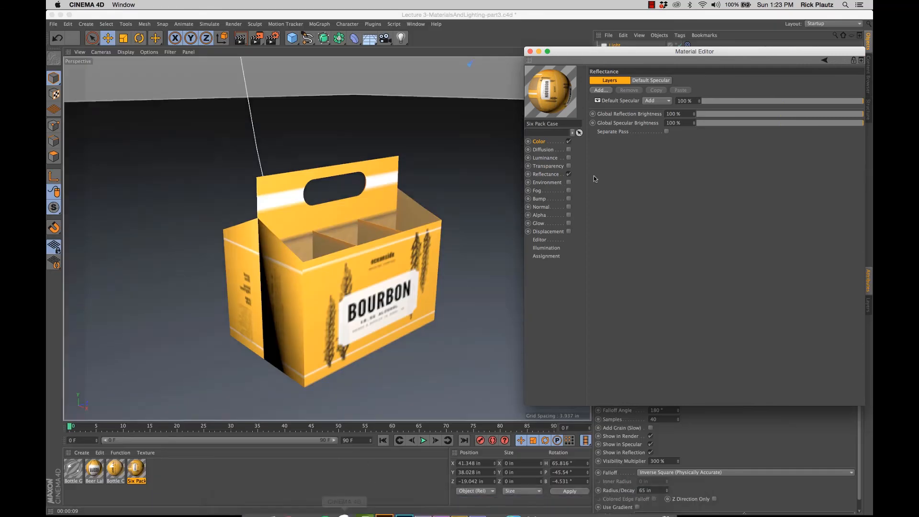
{"action": "left_click", "coordinate": [551, 142]}
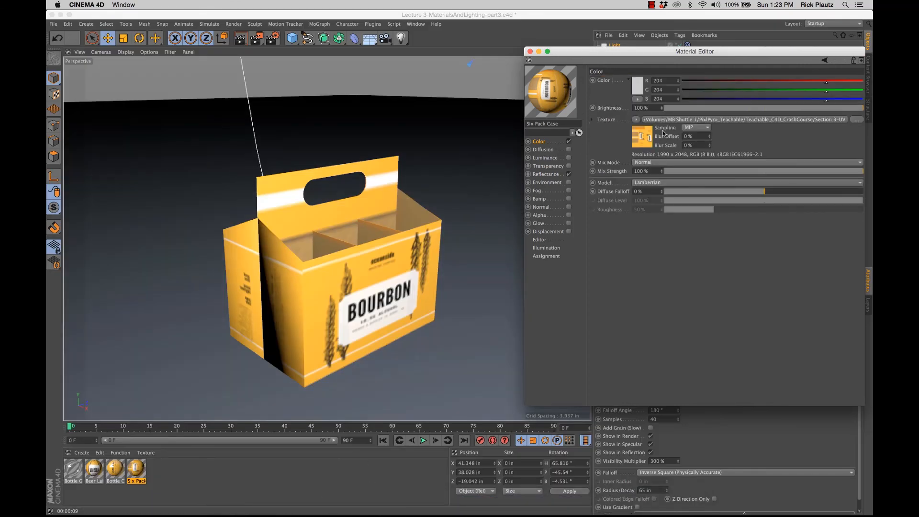
{"action": "left_click", "coordinate": [655, 121]}
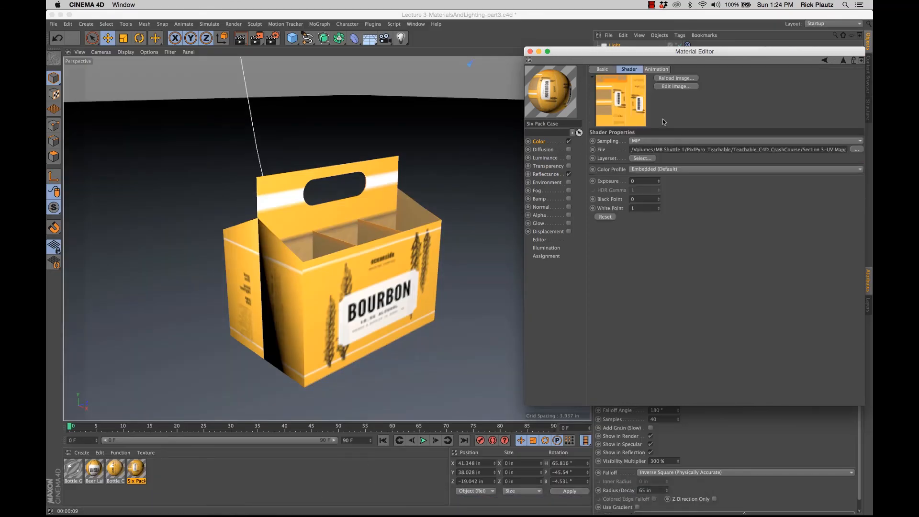
{"action": "left_click", "coordinate": [675, 78]}
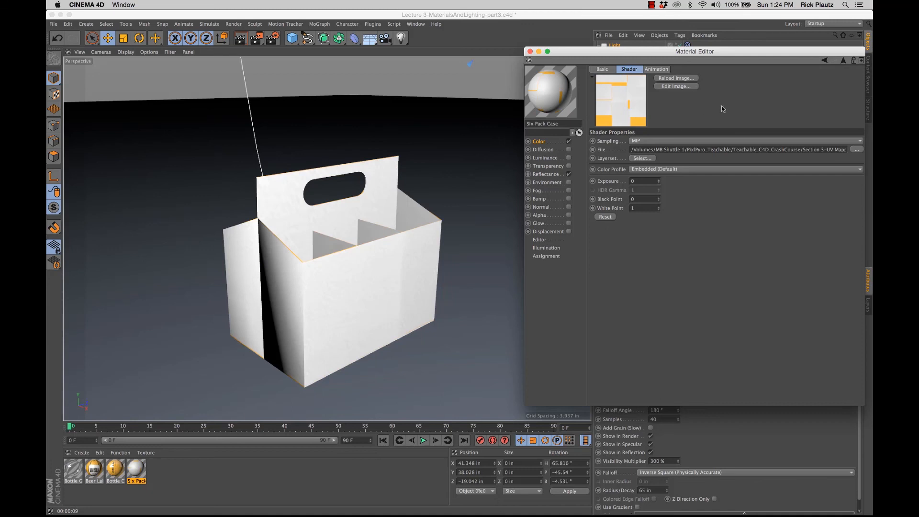
{"action": "left_click", "coordinate": [642, 158]}
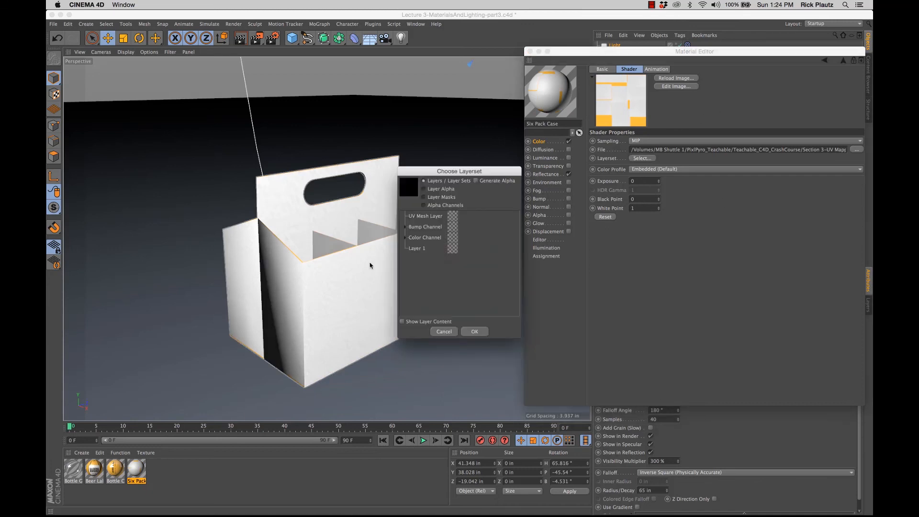
{"action": "left_click", "coordinate": [415, 239]}
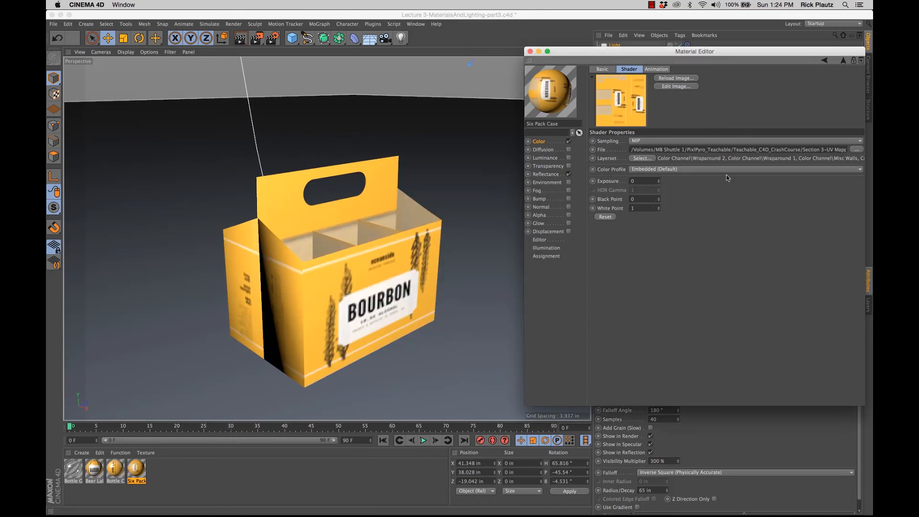
Copy the color texture channel, enable Bump on the material, paste the channel as its texture and open its shader settings
{"action": "left_click", "coordinate": [824, 61]}
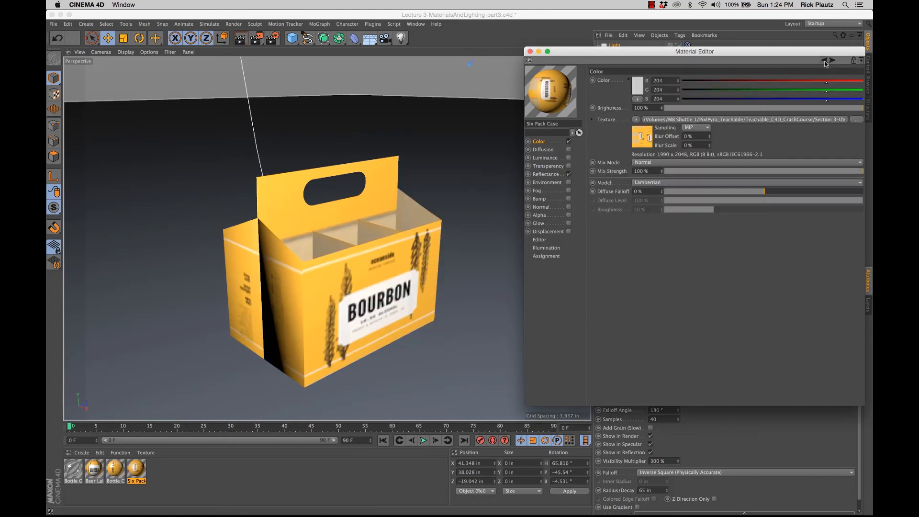
{"action": "left_click", "coordinate": [635, 119]}
{"action": "left_click", "coordinate": [653, 185]}
{"action": "left_click", "coordinate": [541, 198]}
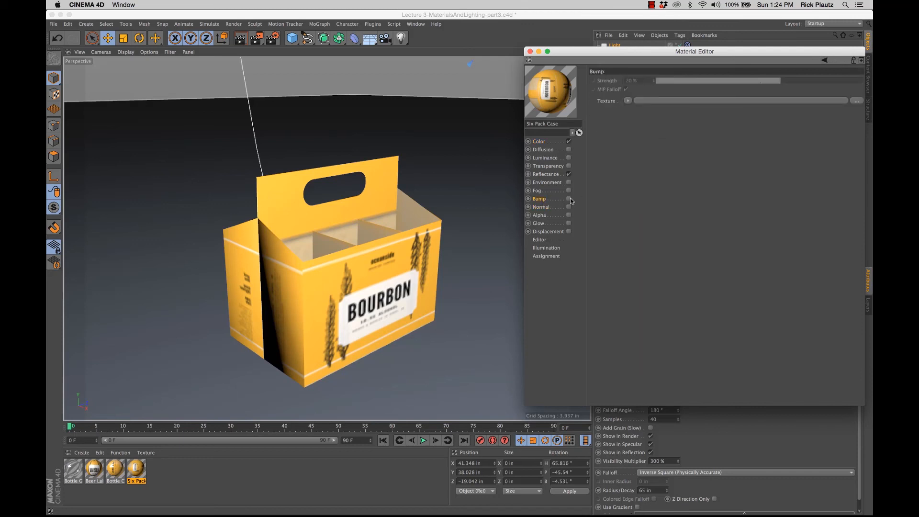
{"action": "left_click", "coordinate": [568, 198]}
{"action": "left_click", "coordinate": [627, 100]}
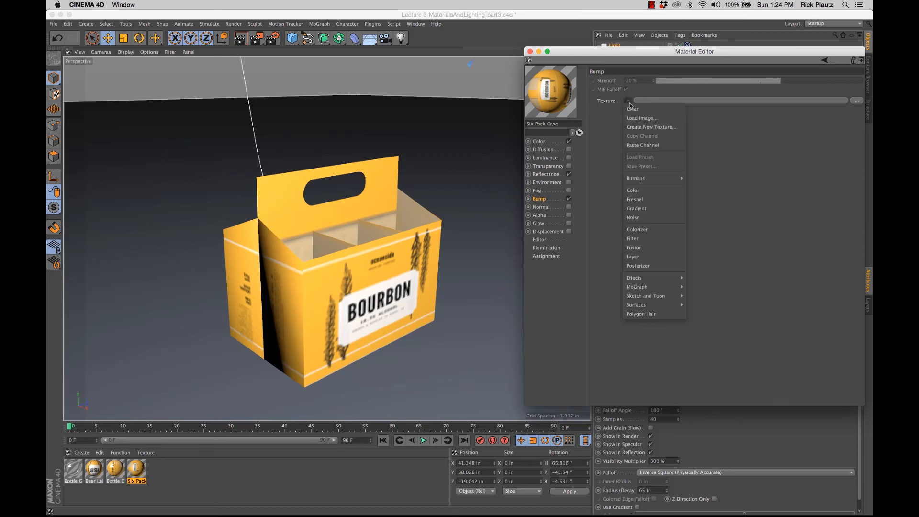
{"action": "left_click", "coordinate": [645, 145]}
{"action": "left_click", "coordinate": [670, 103]}
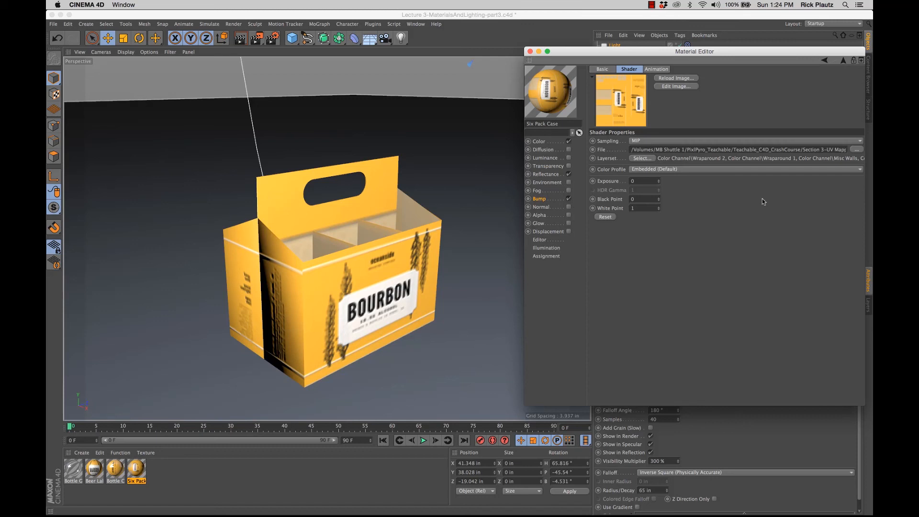
Set the Bump texture's layer set to all the paper-texture layers inside the Bump Channel group
{"action": "left_click", "coordinate": [641, 158]}
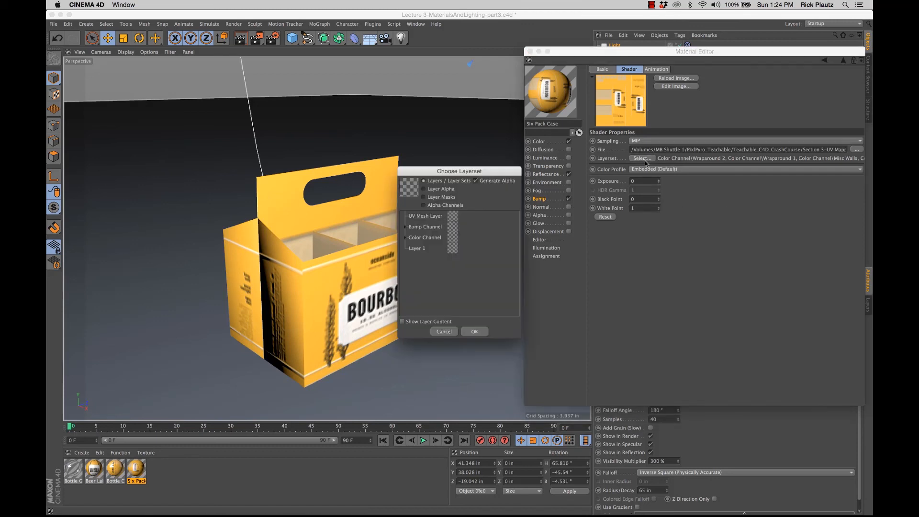
{"action": "left_click", "coordinate": [405, 227]}
{"action": "scroll", "coordinate": [438, 242], "scroll_direction": "down", "scroll_amount": 4}
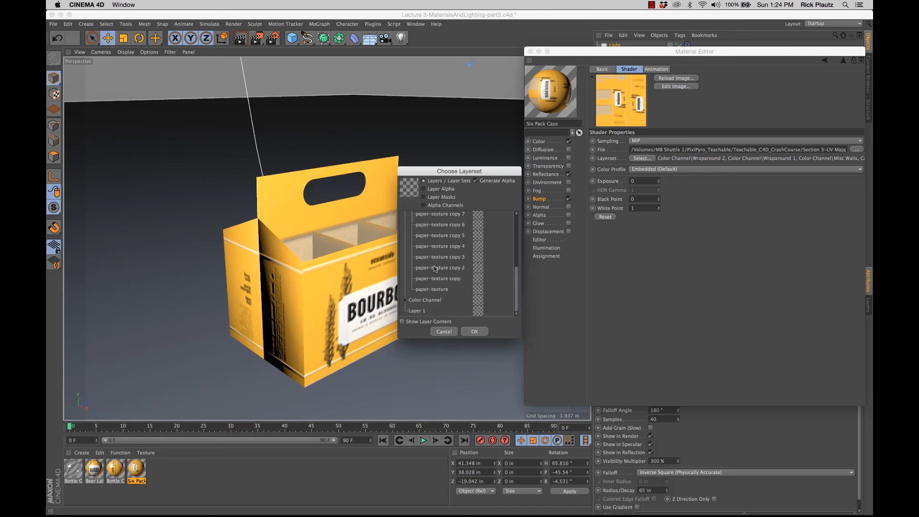
{"action": "scroll", "coordinate": [450, 262], "scroll_direction": "up", "scroll_amount": 5}
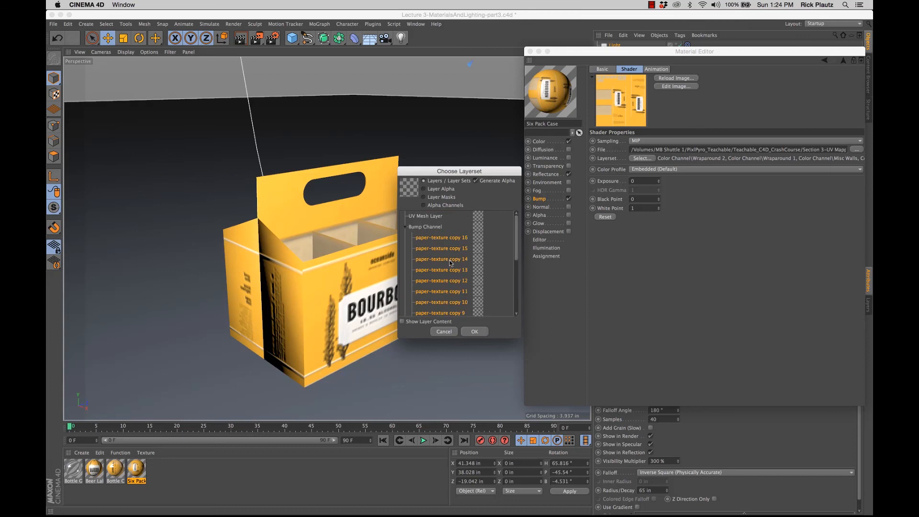
{"action": "left_click", "coordinate": [475, 333]}
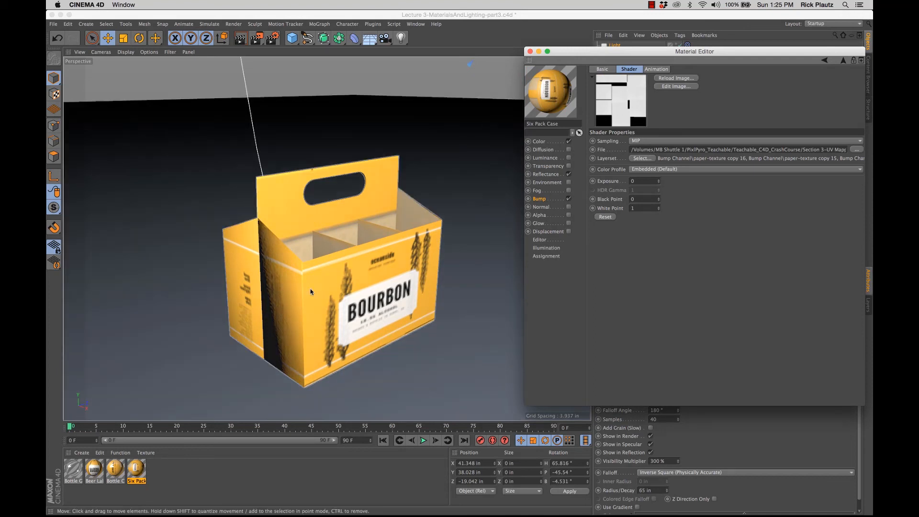
Start an interactive render region over the case, return to the Bump settings and examine the paper bump on the case's side up close
{"action": "key", "text": "alt+r"}
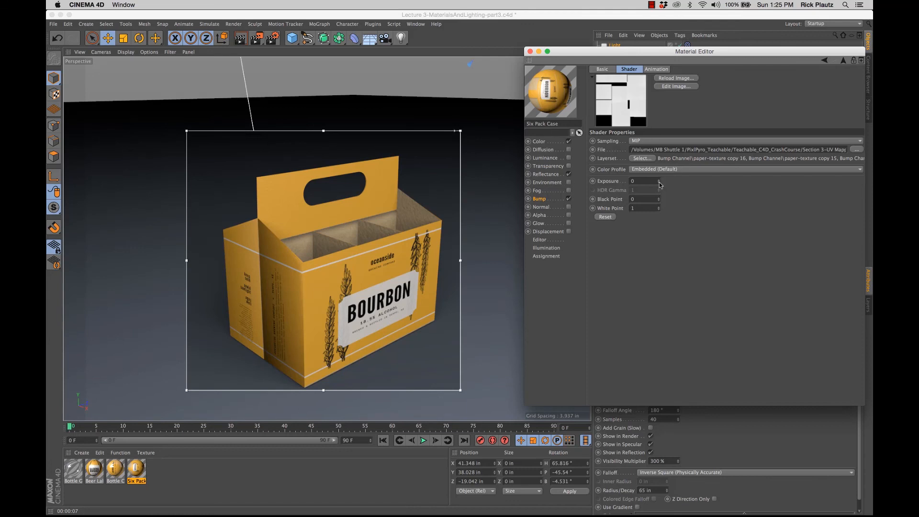
{"action": "left_click", "coordinate": [546, 200]}
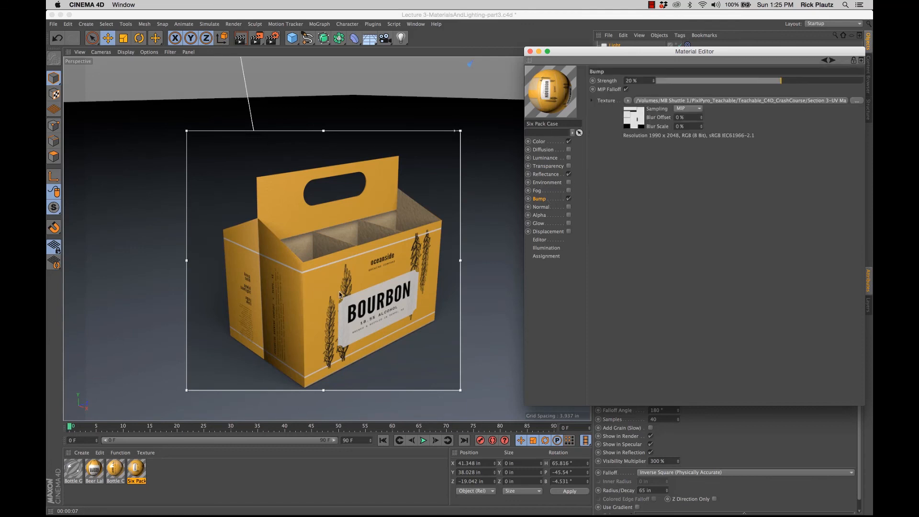
{"action": "left_click_drag", "start_coordinate": [327, 323], "coordinate": [353, 299], "text": "alt"}
{"action": "middle_click_drag", "start_coordinate": [335, 312], "coordinate": [362, 272], "text": "alt"}
{"action": "right_click_drag", "start_coordinate": [353, 278], "coordinate": [398, 275], "text": "alt"}
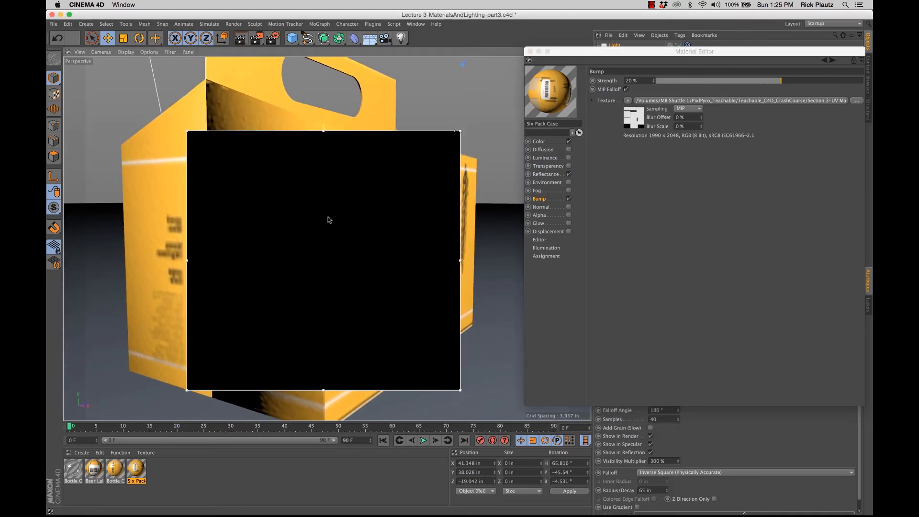
{"action": "left_click_drag", "start_coordinate": [407, 266], "coordinate": [387, 248], "text": "alt"}
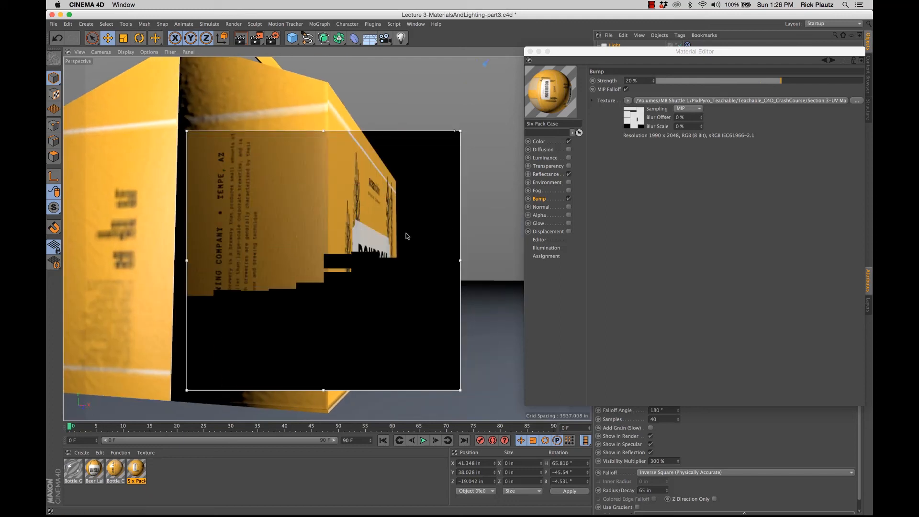
{"action": "mouse_move", "coordinate": [406, 236]}
{"action": "left_mouse_down", "text": "alt"}
{"action": "mouse_move", "coordinate": [445, 225]}
{"action": "mouse_move", "coordinate": [404, 239]}
{"action": "left_mouse_up", "text": "alt"}
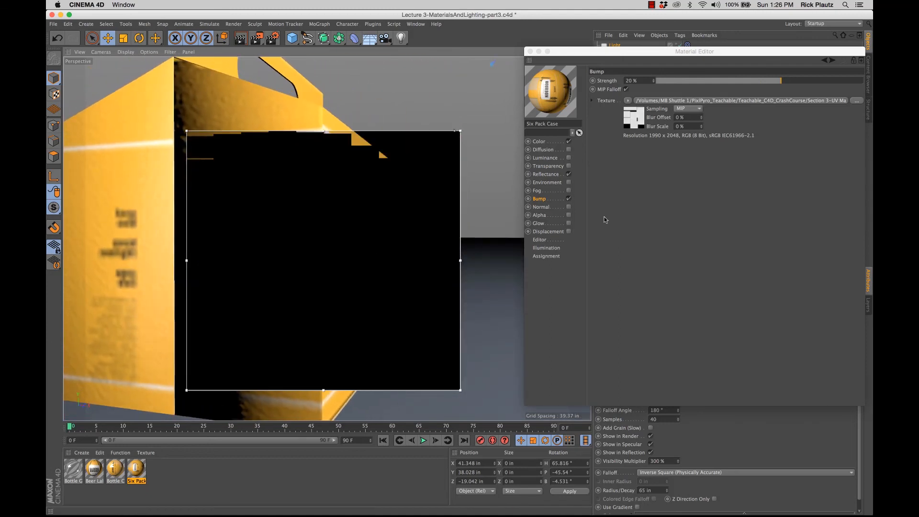
Change the Six Pack Case material's Default Specular reflectance layer type to GGX
{"action": "left_click", "coordinate": [546, 174]}
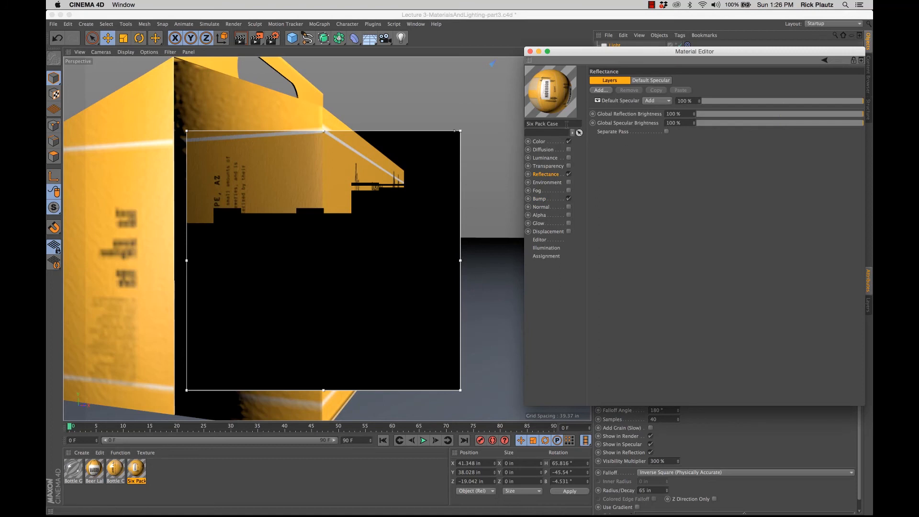
{"action": "left_click", "coordinate": [619, 100]}
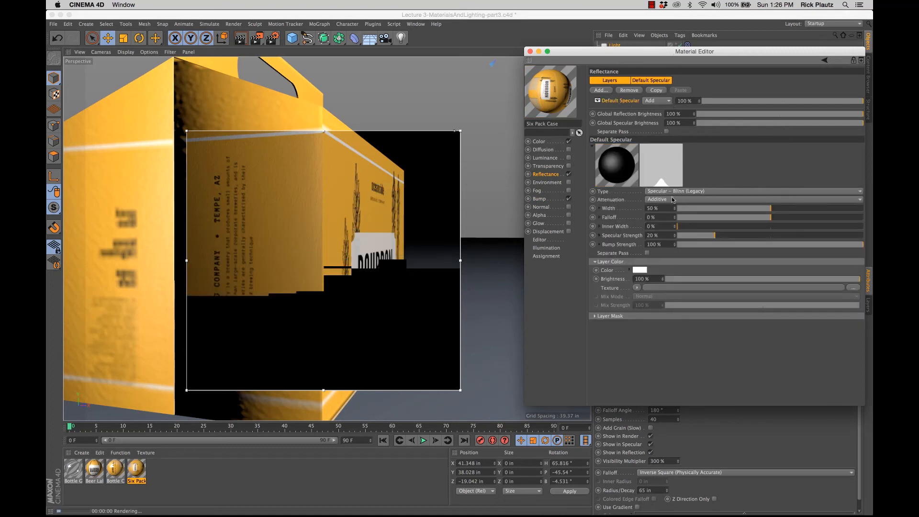
{"action": "left_click", "coordinate": [707, 191]}
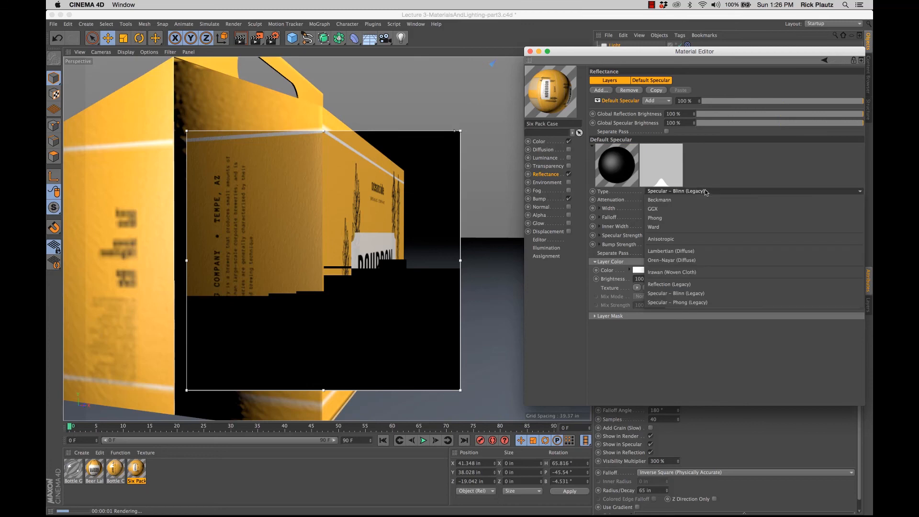
{"action": "left_click", "coordinate": [731, 208]}
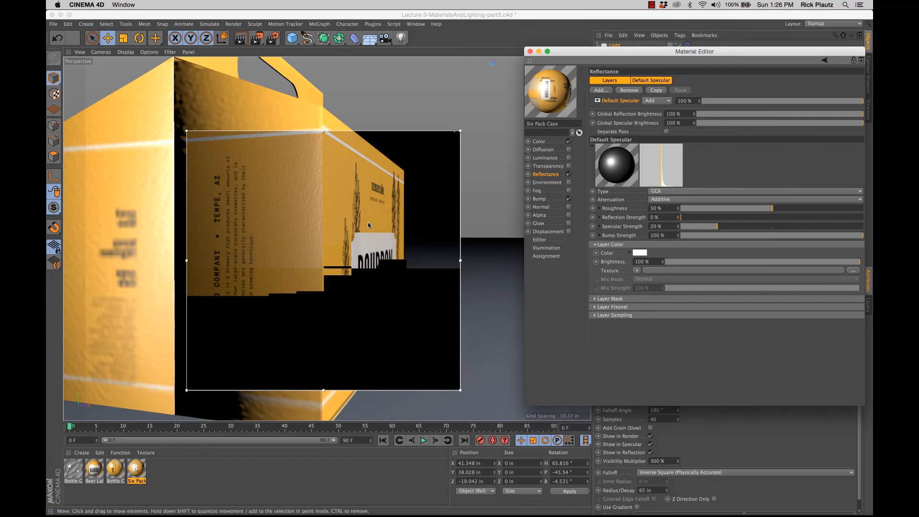
Adjust the Default Specular layer to 53% roughness, 1% reflection strength and 10% specular strength against a close-up render of the case's side
{"action": "left_click", "coordinate": [321, 222]}
{"action": "left_click_drag", "start_coordinate": [321, 222], "coordinate": [349, 222], "text": "alt"}
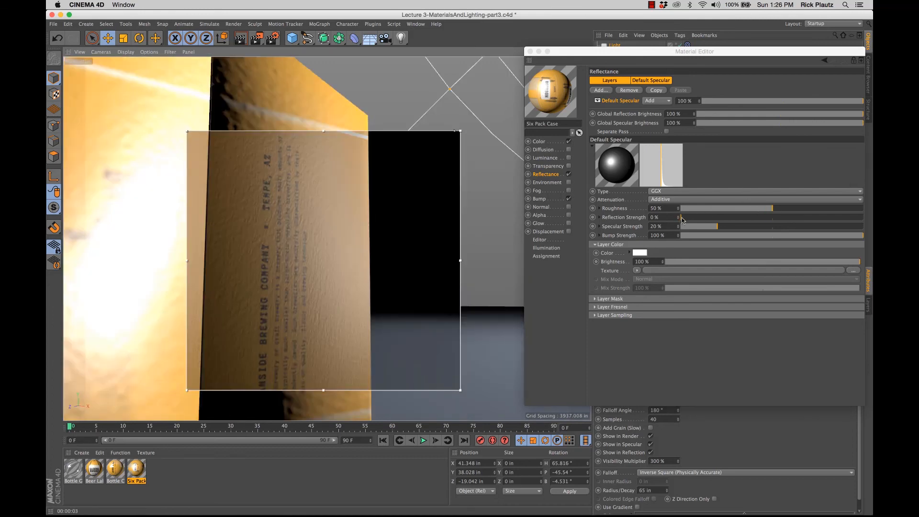
{"action": "left_click_drag", "start_coordinate": [683, 220], "coordinate": [687, 220]}
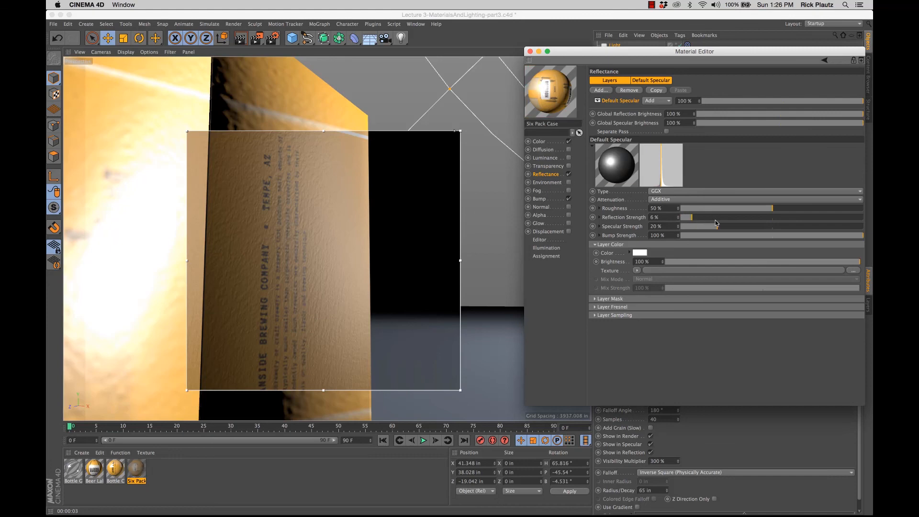
{"action": "left_click_drag", "start_coordinate": [716, 226], "coordinate": [694, 230]}
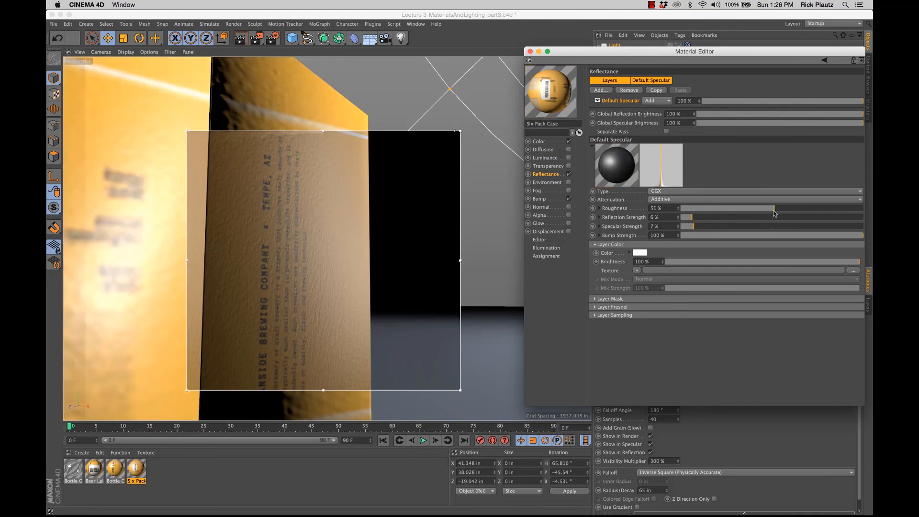
{"action": "left_click_drag", "start_coordinate": [771, 208], "coordinate": [745, 209]}
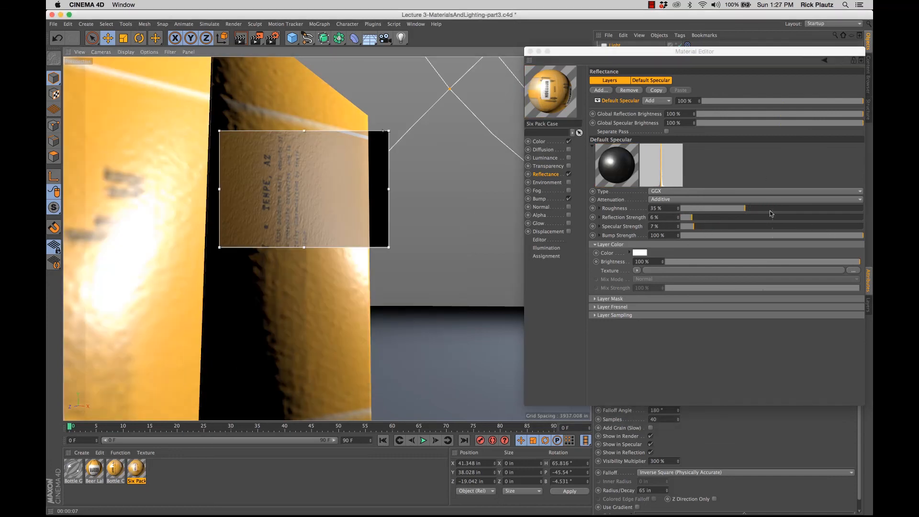
{"action": "left_click_drag", "start_coordinate": [748, 208], "coordinate": [785, 208]}
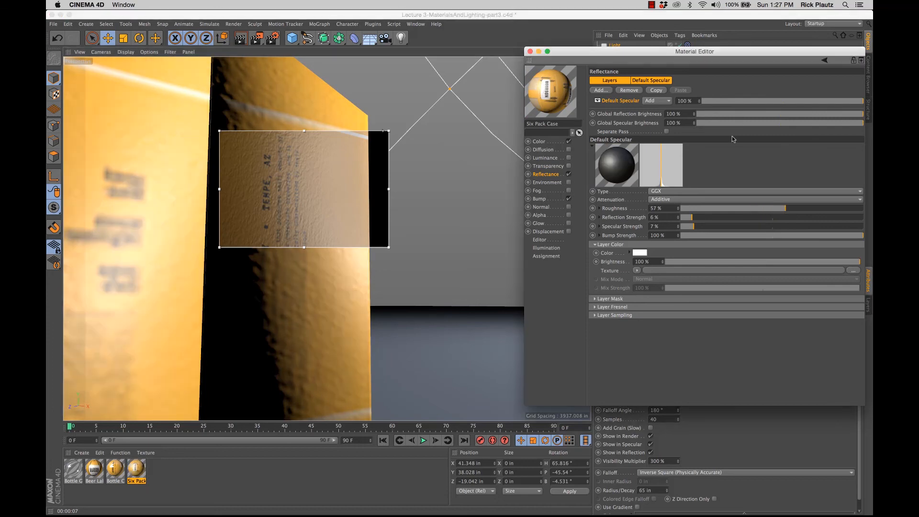
{"action": "left_click", "coordinate": [694, 226]}
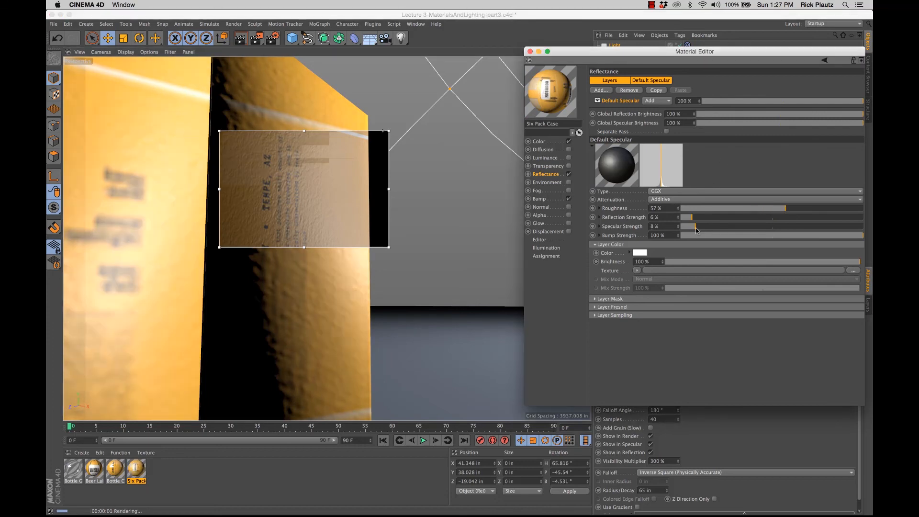
{"action": "left_click", "coordinate": [693, 227]}
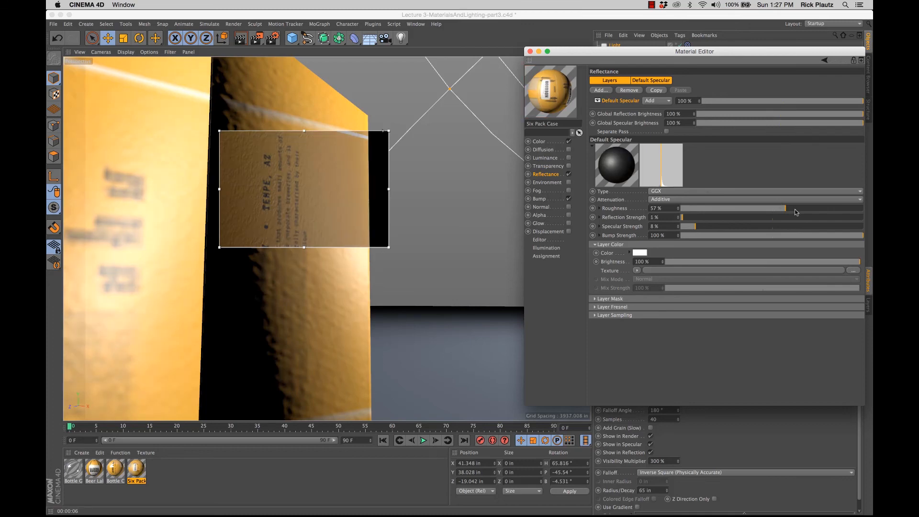
{"action": "left_click_drag", "start_coordinate": [787, 212], "coordinate": [772, 211]}
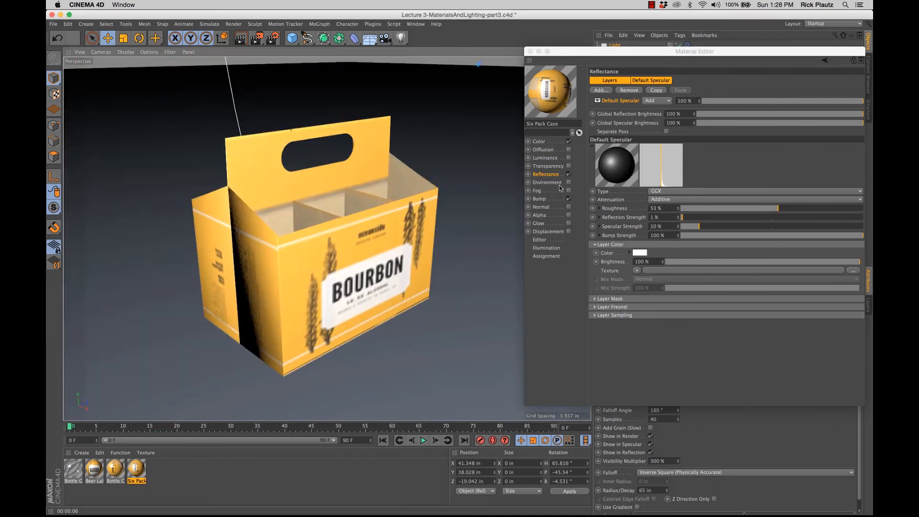
Set the Six Pack Case material's Bump strength to 15%
{"action": "left_click", "coordinate": [547, 201]}
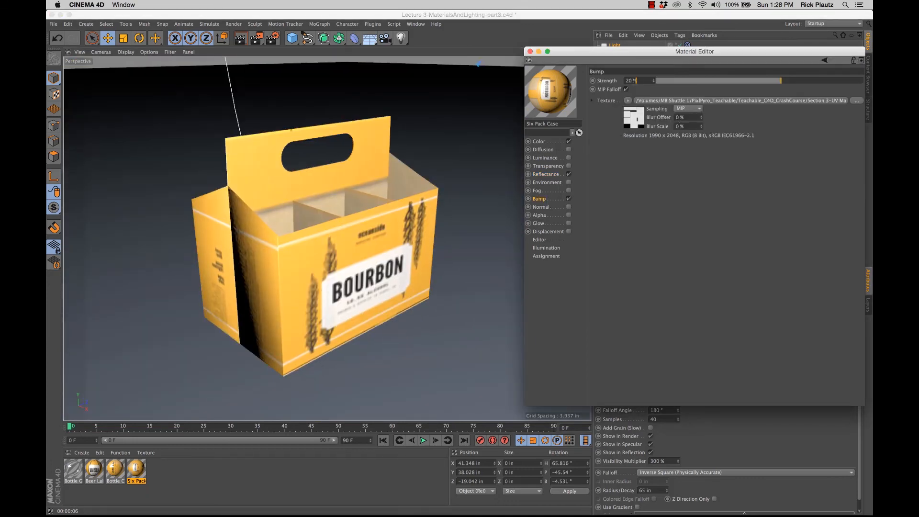
{"action": "type", "text": "15"}
{"action": "key", "text": "Return"}
Turn the interactive render region back on and enlarge it to cover the whole six-pack case
{"action": "key", "text": "alt+r"}
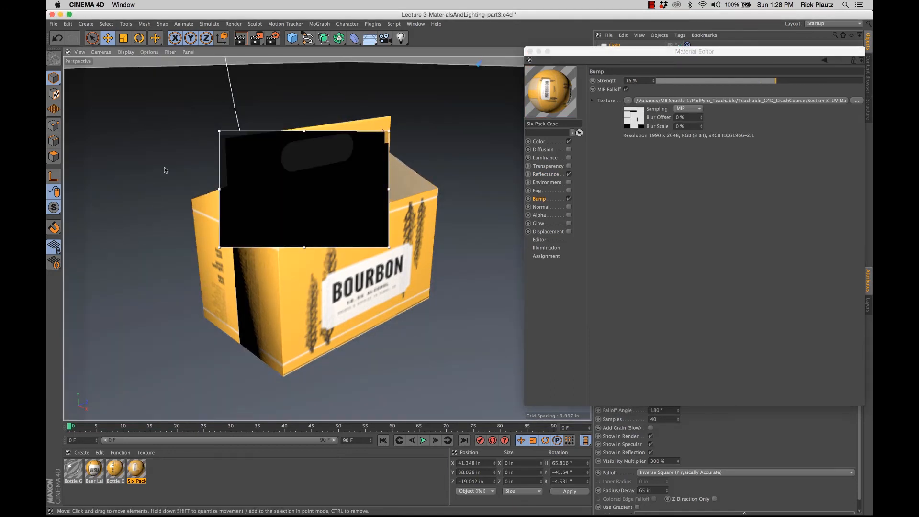
{"action": "left_click_drag", "start_coordinate": [219, 130], "coordinate": [177, 103]}
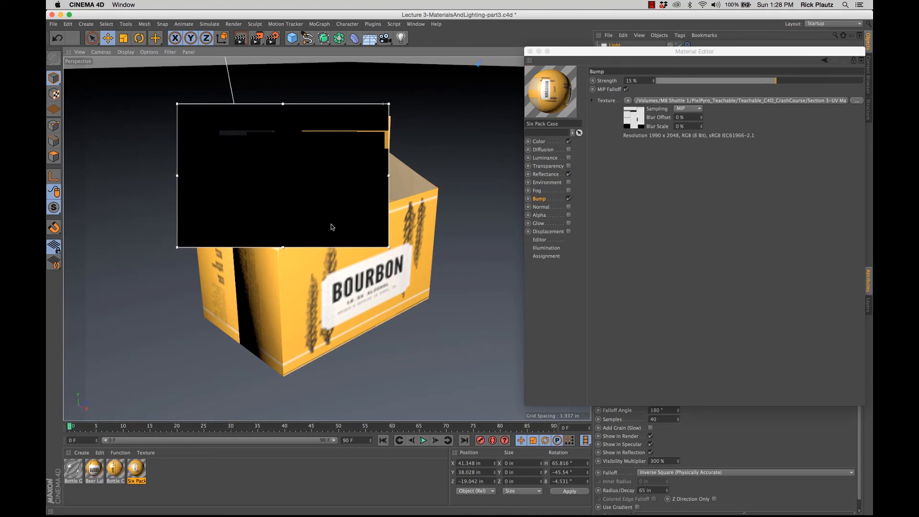
{"action": "left_click_drag", "start_coordinate": [388, 247], "coordinate": [457, 388]}
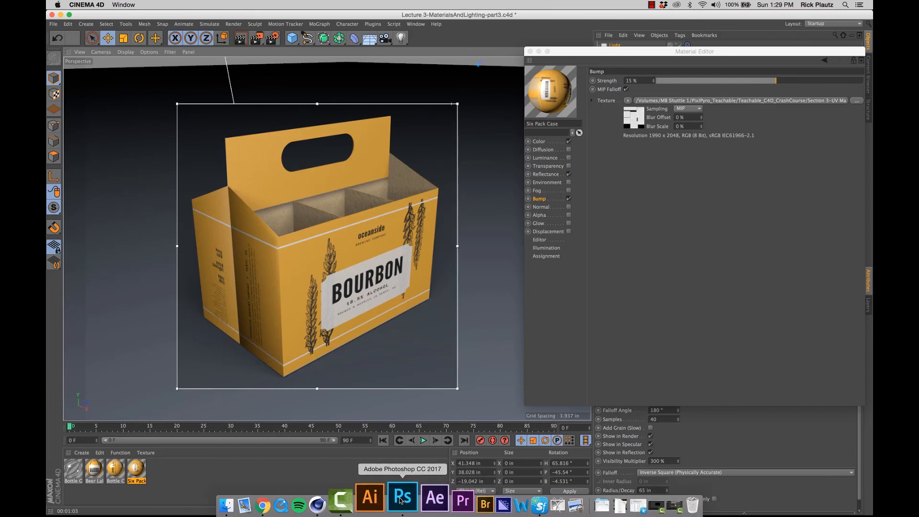
Switch to Photoshop, select paper-texture copies 13 to 16 in the miscellaneous walls strip and scale them down for a finer grain
{"action": "left_click", "coordinate": [401, 499]}
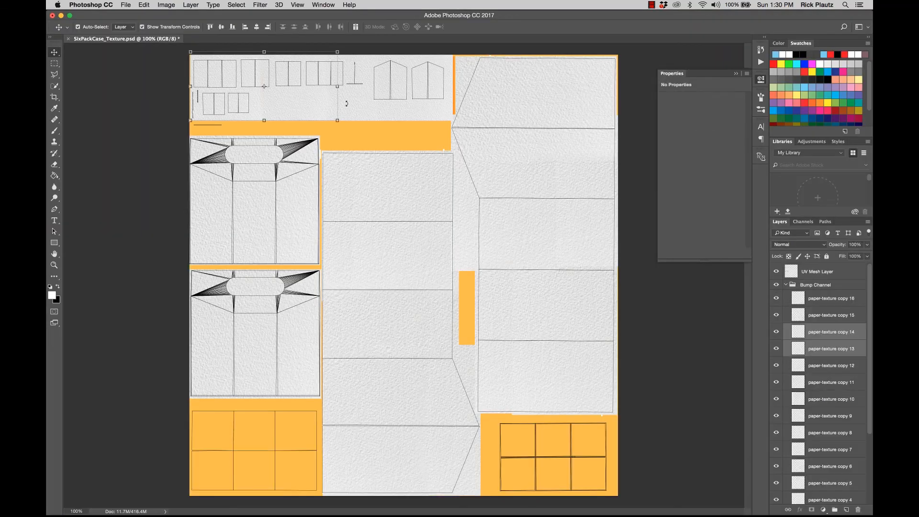
{"action": "key", "text": "super+t"}
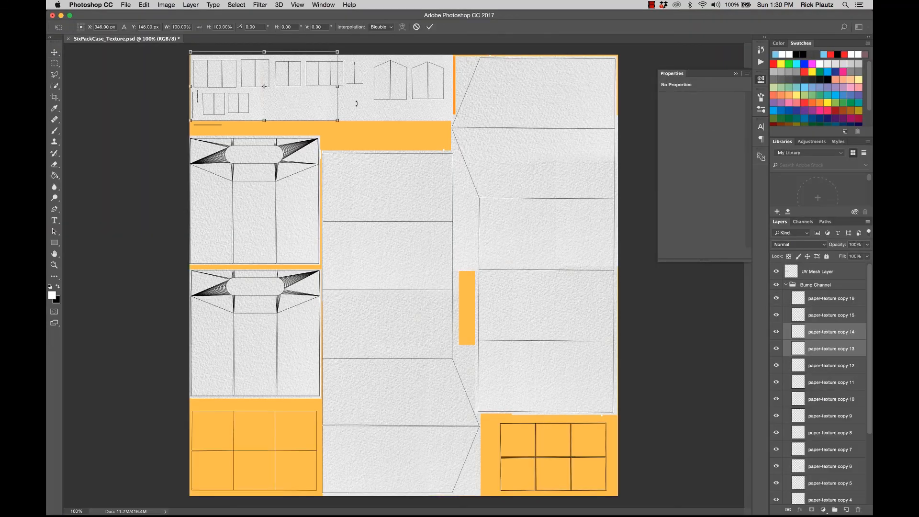
{"action": "key", "text": "Return"}
{"action": "left_click", "coordinate": [402, 100], "text": "shift"}
{"action": "left_click", "coordinate": [434, 108], "text": "shift"}
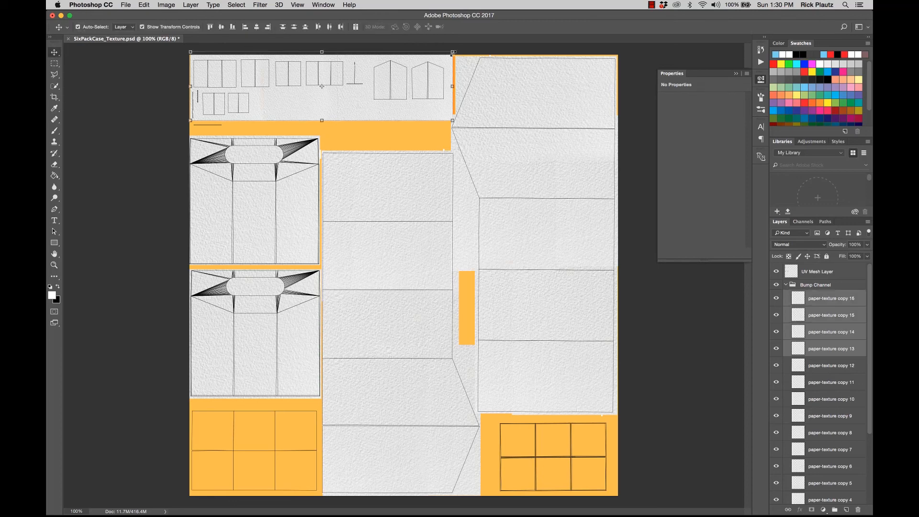
{"action": "left_click_drag", "start_coordinate": [452, 52], "coordinate": [404, 79], "text": "alt+shift"}
{"action": "left_click_drag", "start_coordinate": [358, 98], "coordinate": [310, 89]}
{"action": "left_click_drag", "start_coordinate": [353, 58], "coordinate": [338, 78], "text": "shift"}
Duplicate the scaled-down paper-texture copies to cover the rest of the miscellaneous walls strip
{"action": "left_click_drag", "start_coordinate": [324, 81], "coordinate": [440, 81]}
{"action": "key", "text": "Return"}
{"action": "key", "text": "Return"}
{"action": "left_click", "coordinate": [494, 78]}
{"action": "key", "text": "BackSpace"}
{"action": "left_click_drag", "start_coordinate": [455, 76], "coordinate": [465, 76]}
{"action": "key", "text": "Return"}
{"action": "left_click", "coordinate": [402, 130]}
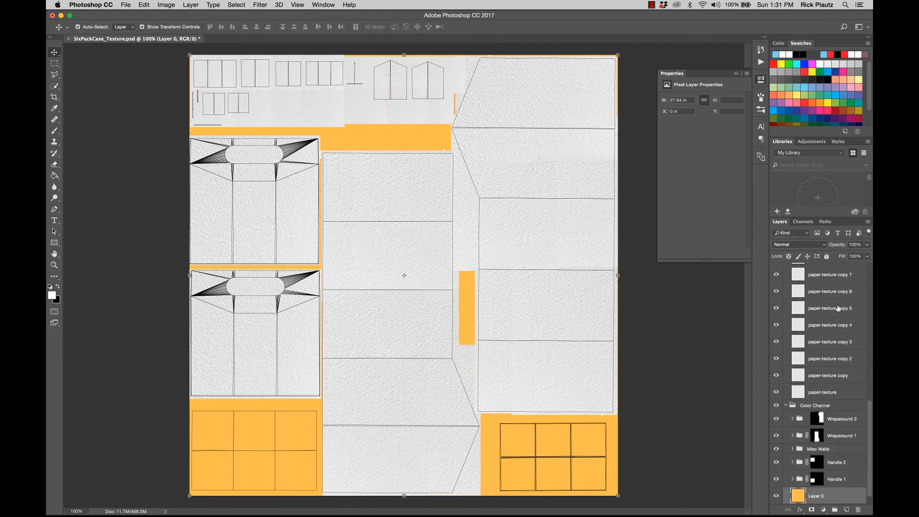
Collapse the Bump Channel group, hide the UV Mesh Layer and save the texture file
{"action": "scroll", "coordinate": [839, 308], "scroll_direction": "up", "scroll_amount": 10}
{"action": "left_click", "coordinate": [785, 285]}
{"action": "left_click", "coordinate": [776, 271]}
{"action": "key", "text": "super+s"}
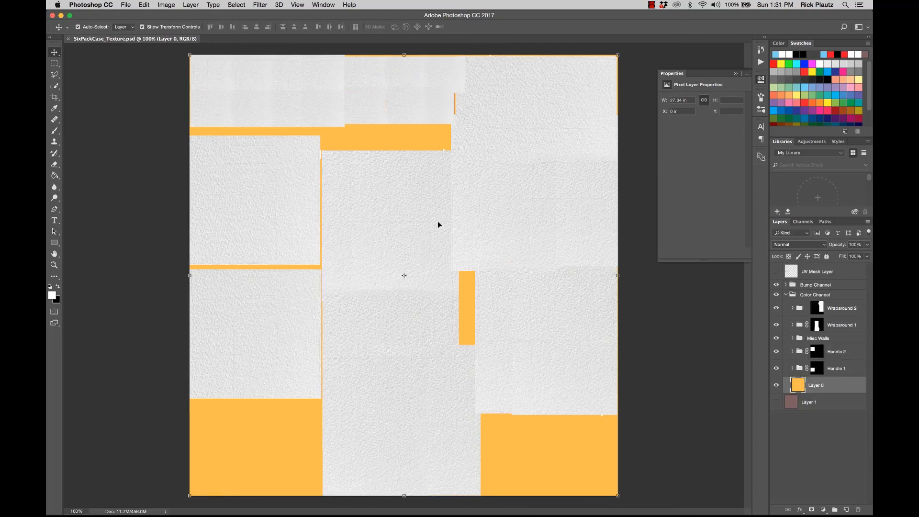
{"action": "left_click", "coordinate": [661, 345]}
Switch to Cinema 4D and reselect all paper-texture layers in the Bump Channel group as the Bump texture's layer set
{"action": "left_click", "coordinate": [350, 499]}
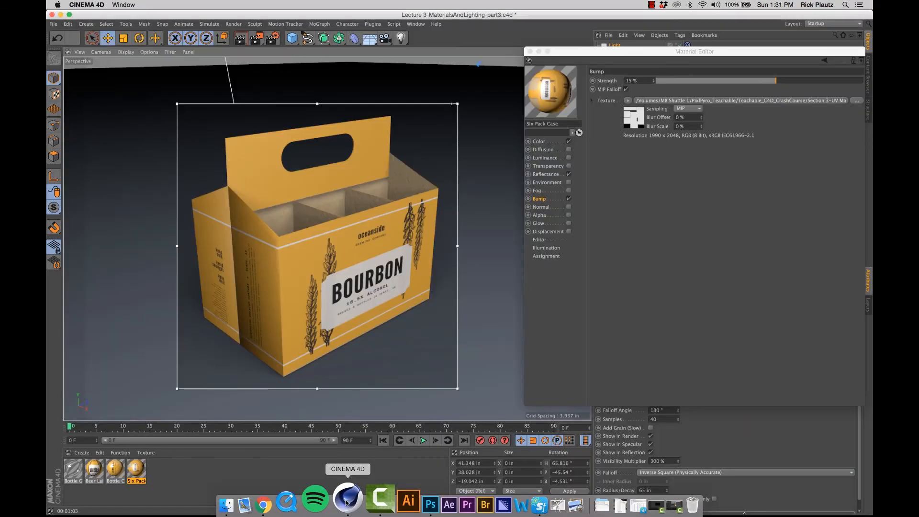
{"action": "left_click", "coordinate": [543, 198]}
{"action": "left_click", "coordinate": [789, 101]}
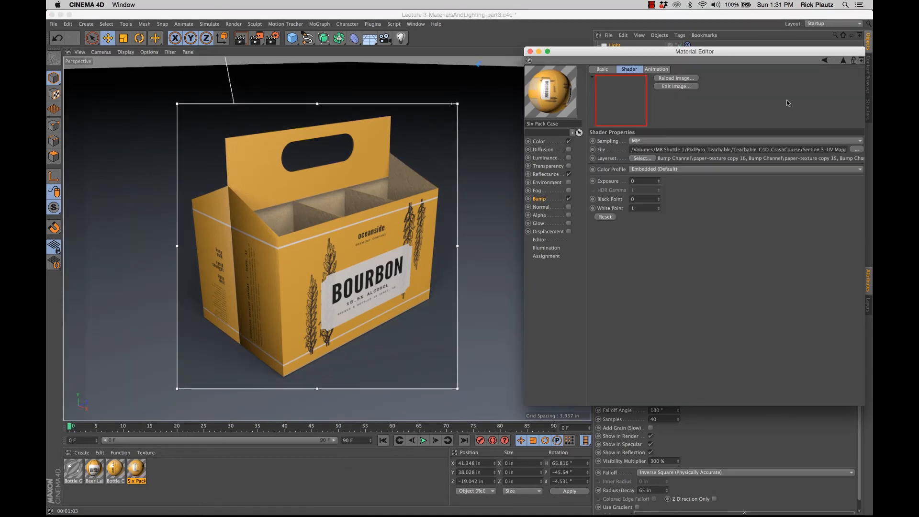
{"action": "left_click", "coordinate": [642, 158]}
{"action": "left_click", "coordinate": [405, 227]}
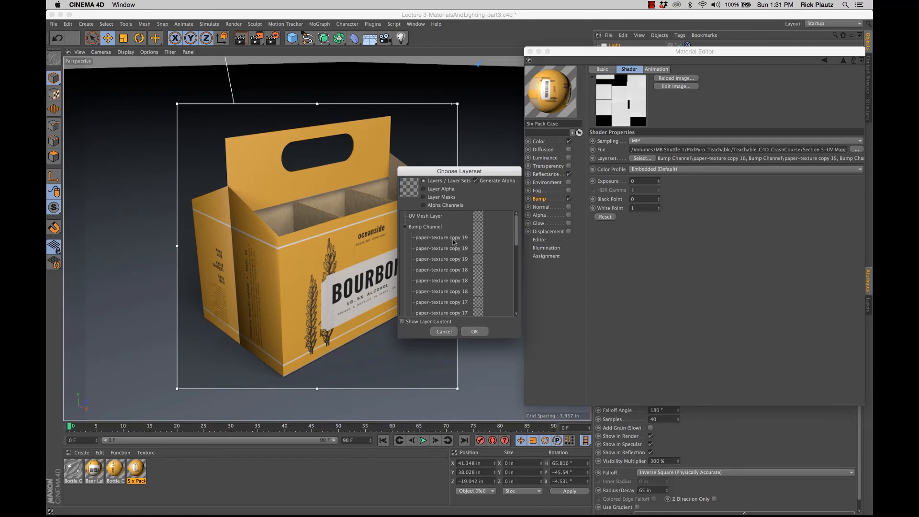
{"action": "scroll", "coordinate": [459, 242], "scroll_direction": "down", "scroll_amount": 10}
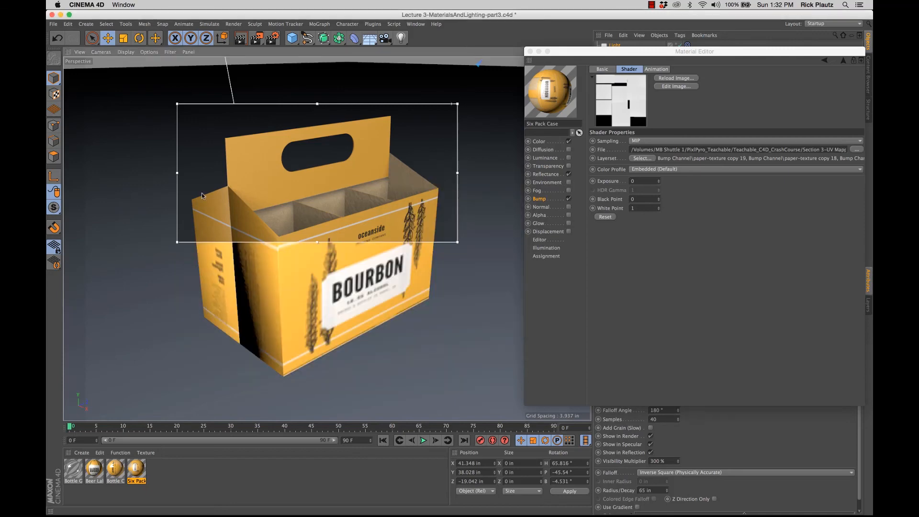
Narrow the interactive render region to the case's inner walls to check the finer bump, and save the scene
{"action": "left_click_drag", "start_coordinate": [184, 177], "coordinate": [244, 173]}
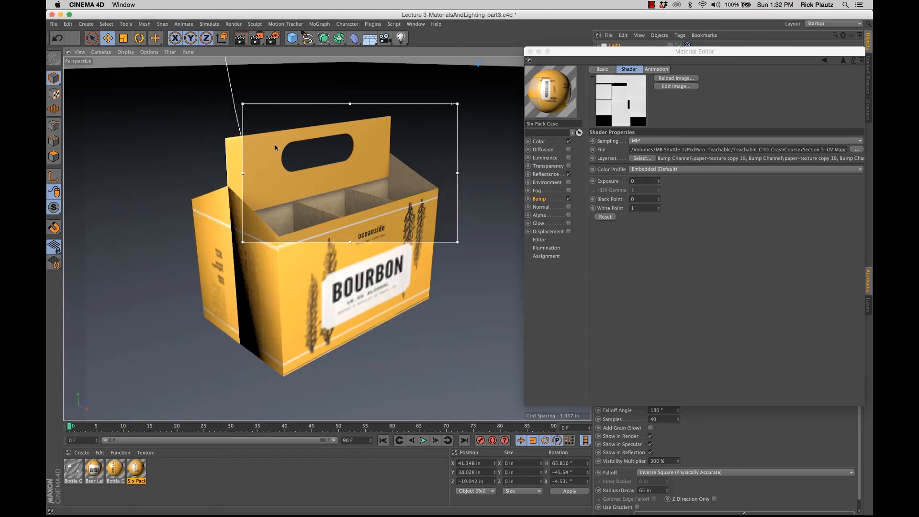
{"action": "left_click_drag", "start_coordinate": [346, 102], "coordinate": [348, 149]}
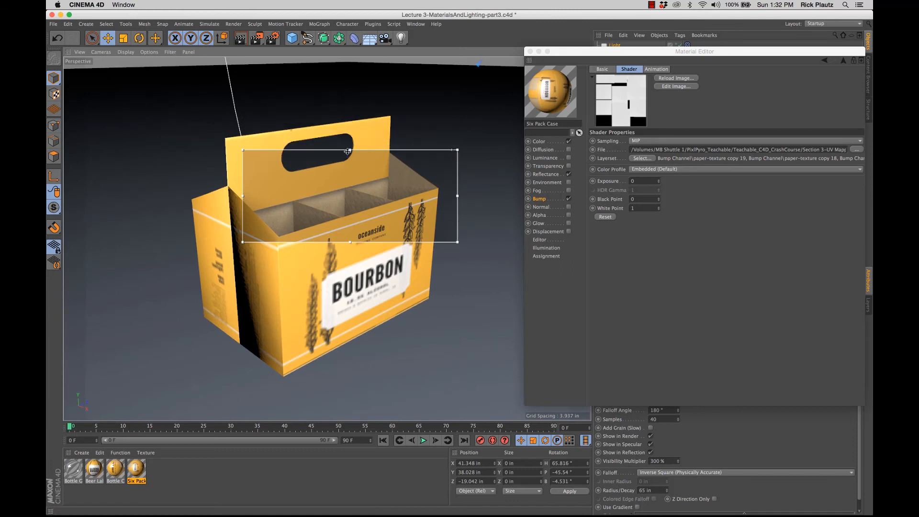
{"action": "left_click_drag", "start_coordinate": [457, 196], "coordinate": [441, 196]}
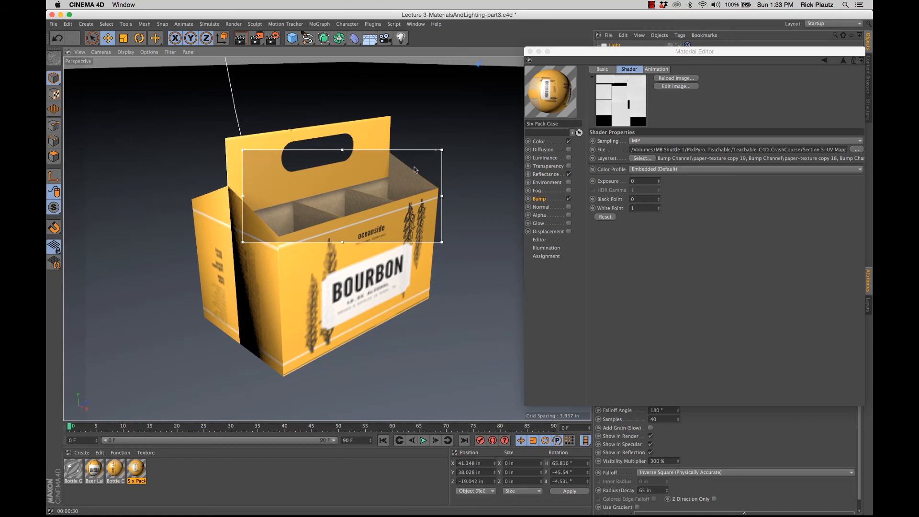
{"action": "left_click", "coordinate": [654, 273]}
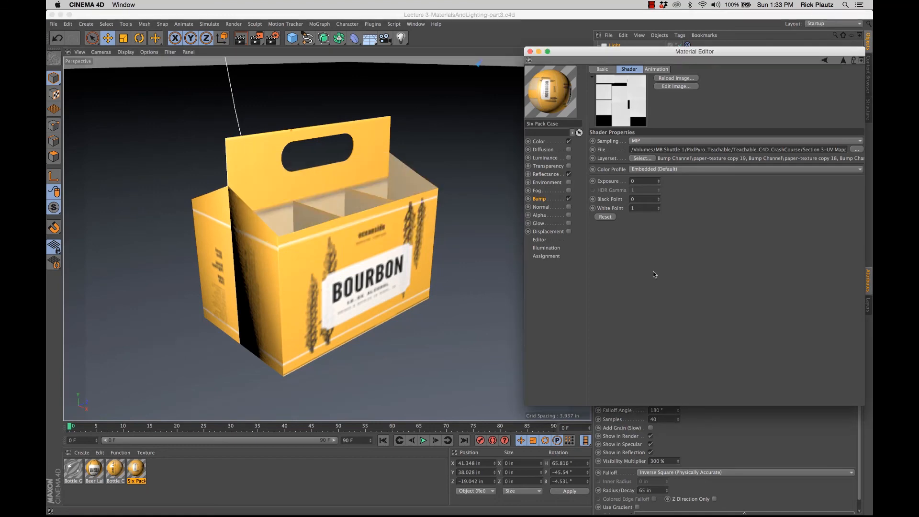